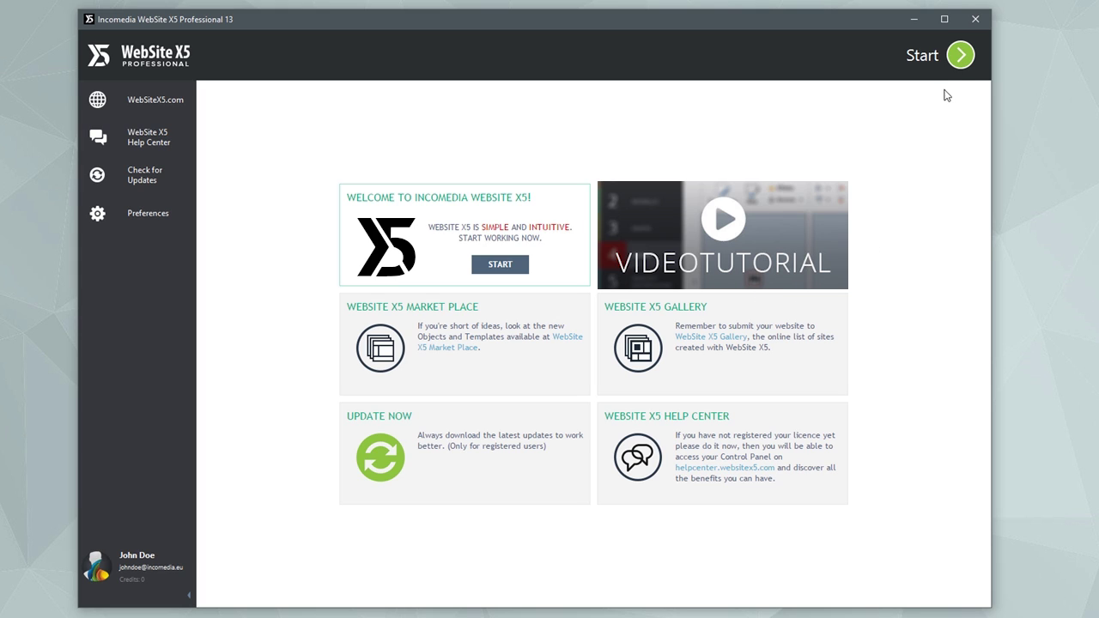
# Step: Start from the welcome screen to reach Project Selection with the Business and Art projects
pyautogui.click(960, 57)
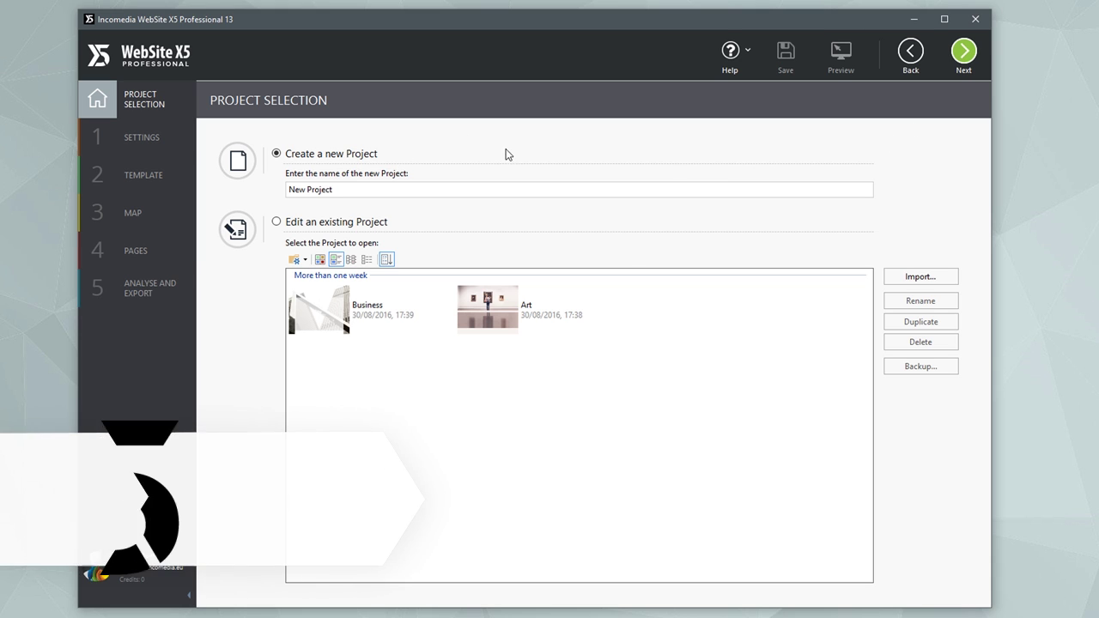
# Step: Step through the Music project's General and Advanced settings to Template Selection
pyautogui.click(963, 52)
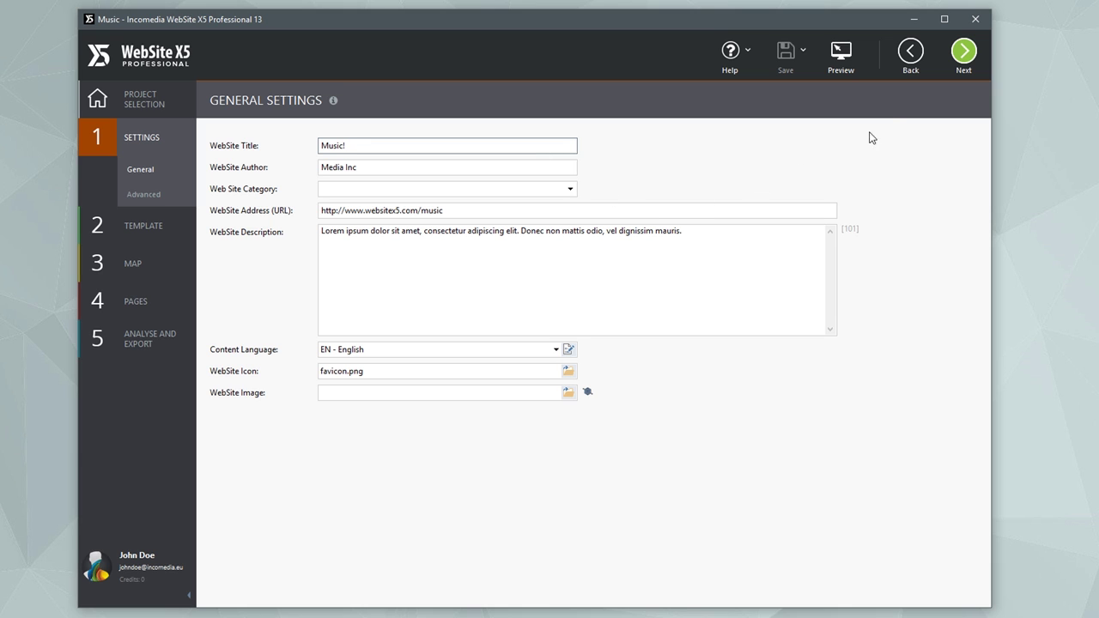
pyautogui.click(956, 71)
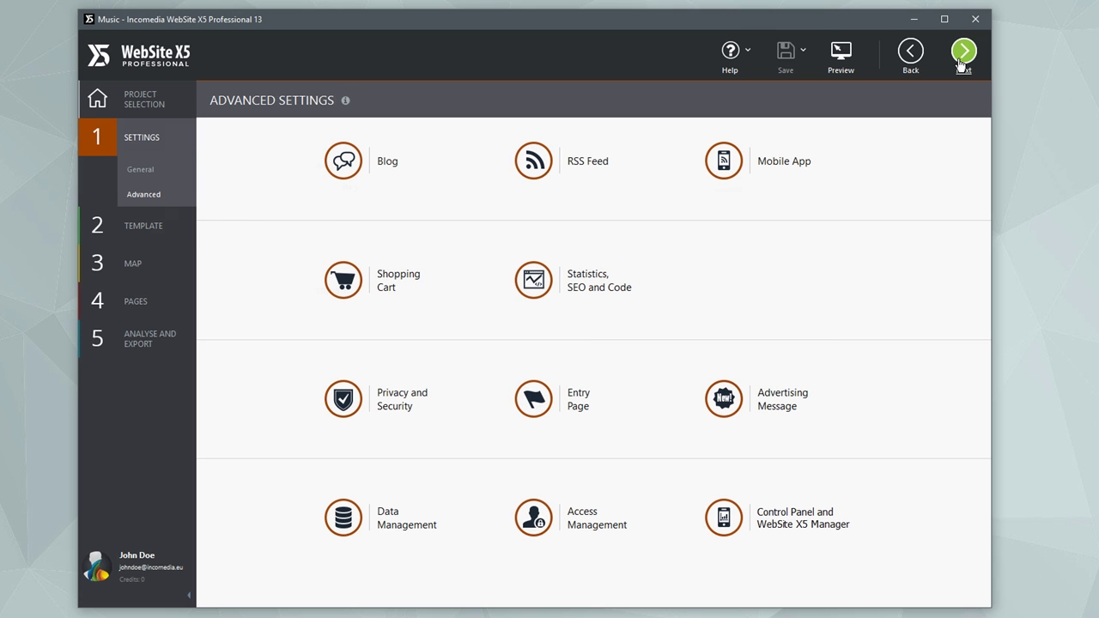
pyautogui.click(962, 54)
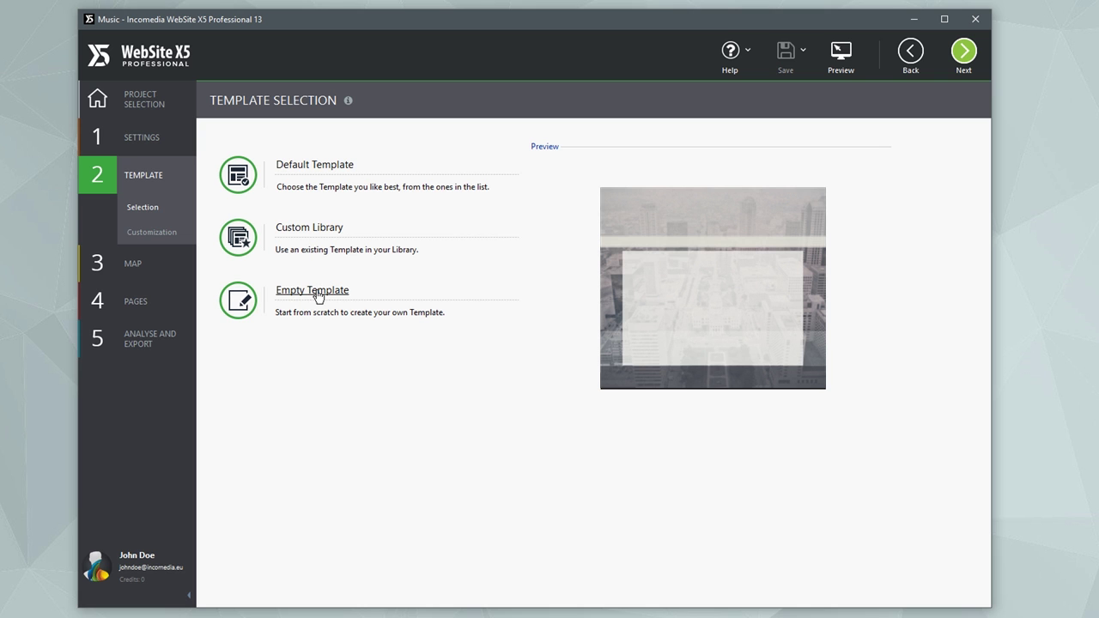
# Step: Preview default templates Design 2, 3 and 8, then filter the gallery to Music & Movies
pyautogui.click(345, 168)
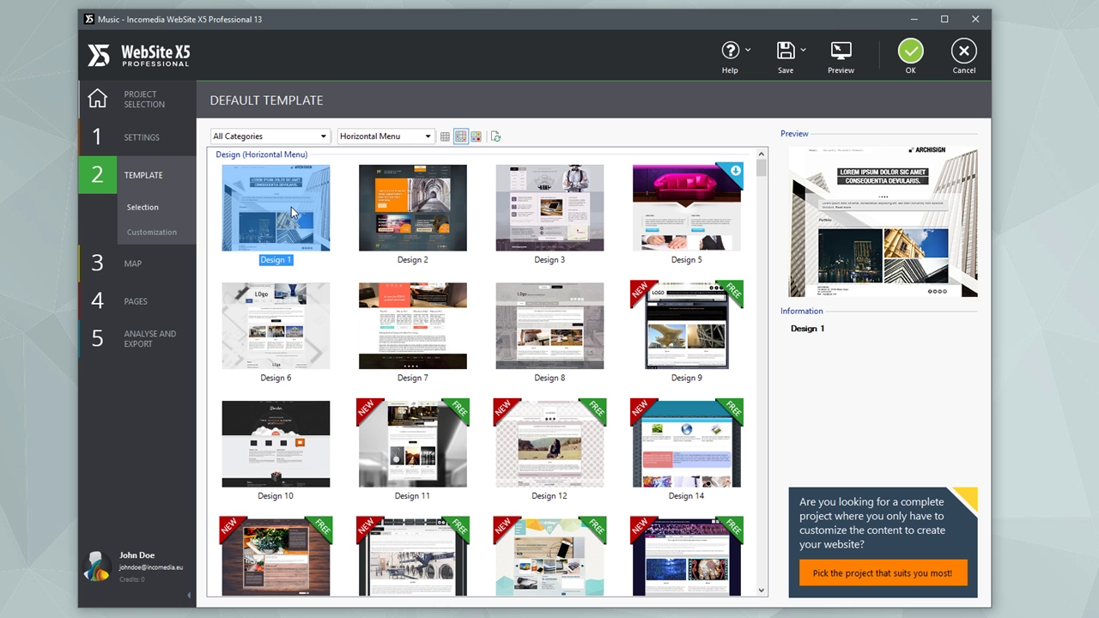
pyautogui.click(429, 223)
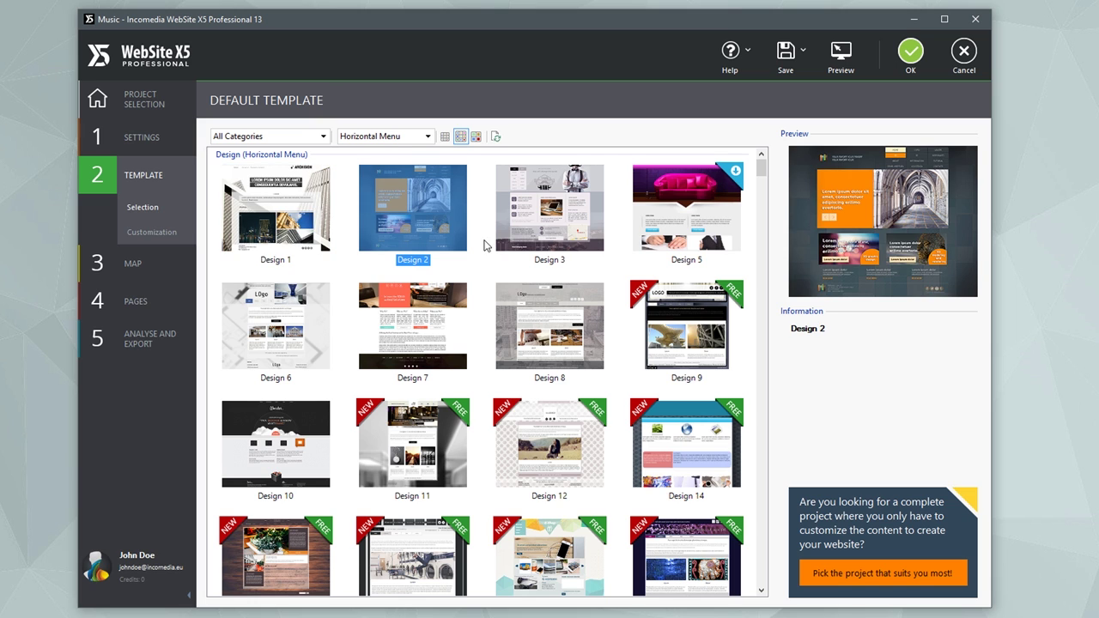
pyautogui.click(565, 229)
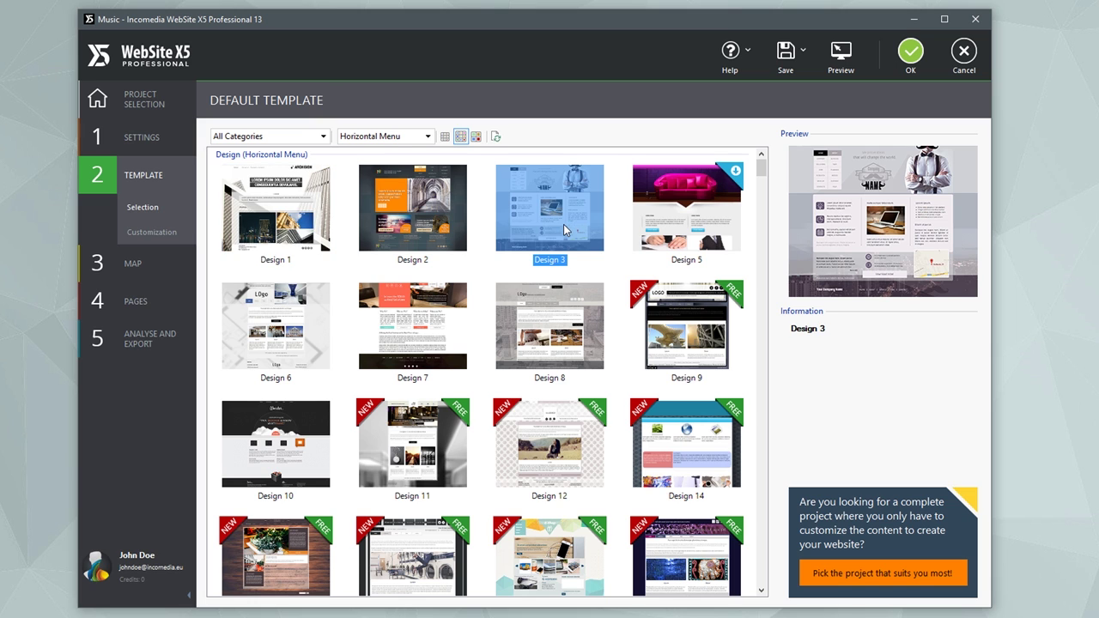
pyautogui.click(572, 314)
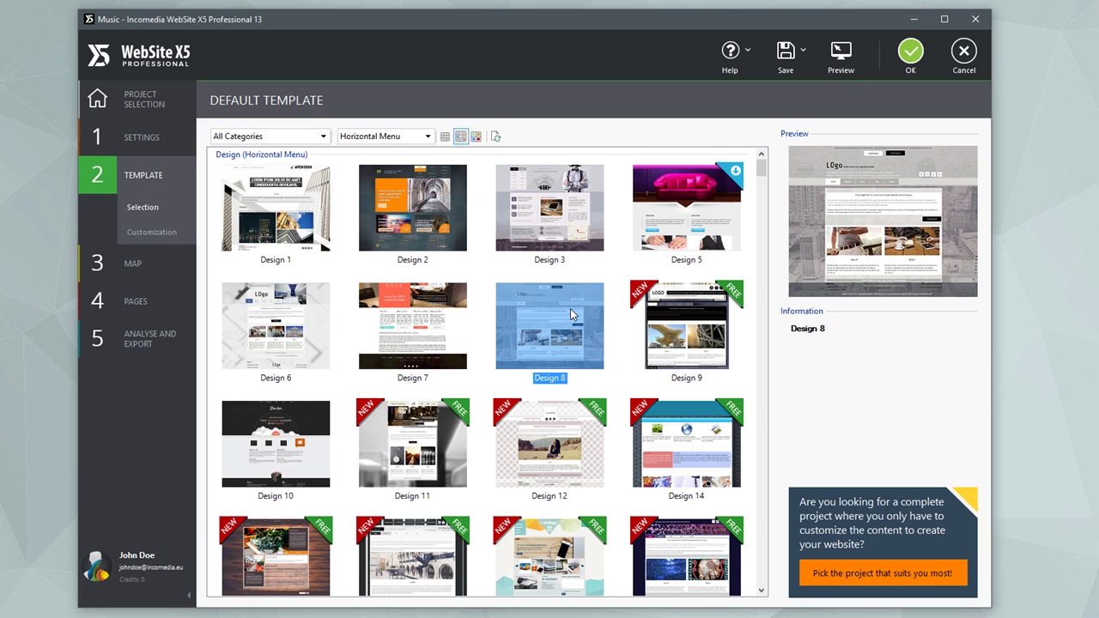
pyautogui.click(323, 136)
pyautogui.scroll(-3, 311, 181)
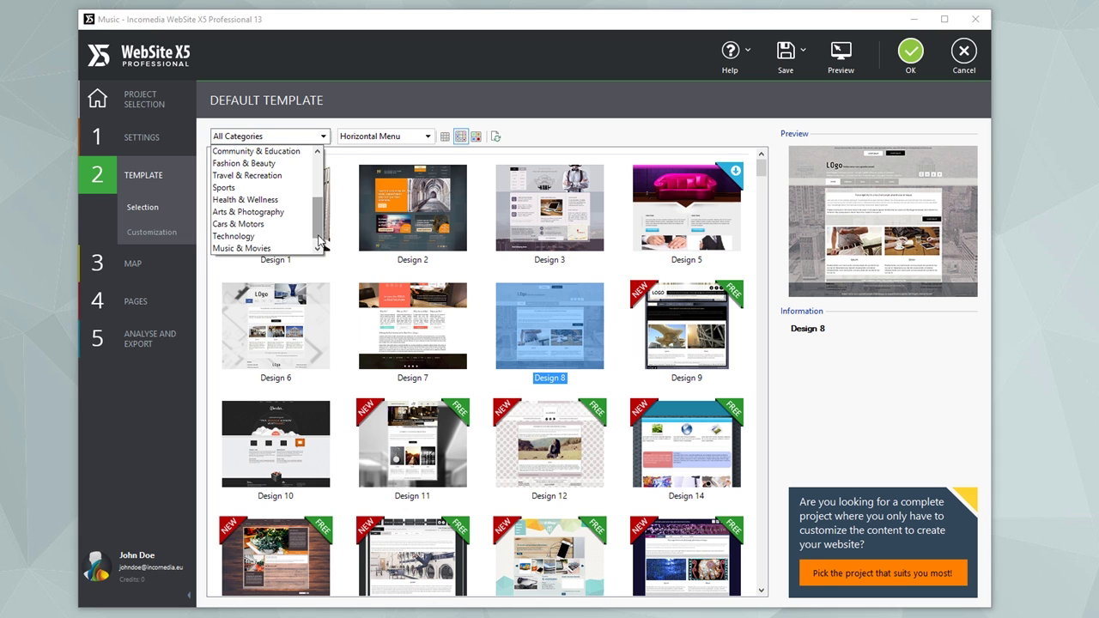
pyautogui.click(301, 248)
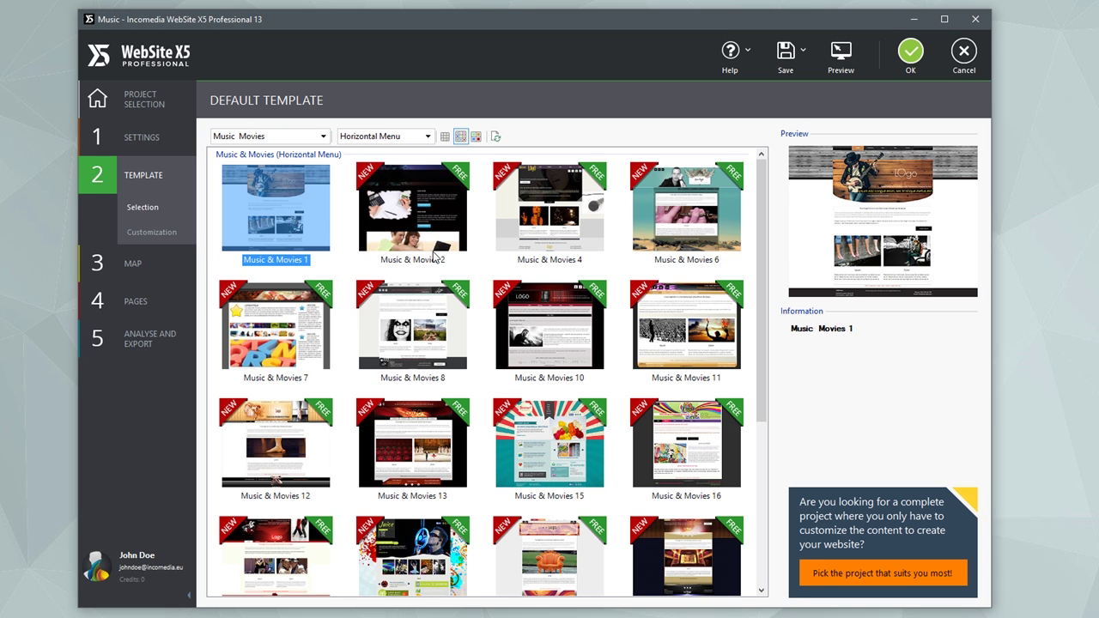
# Step: Confirm the Music & Movies 1 template and make the site a responsive layout
pyautogui.click(910, 61)
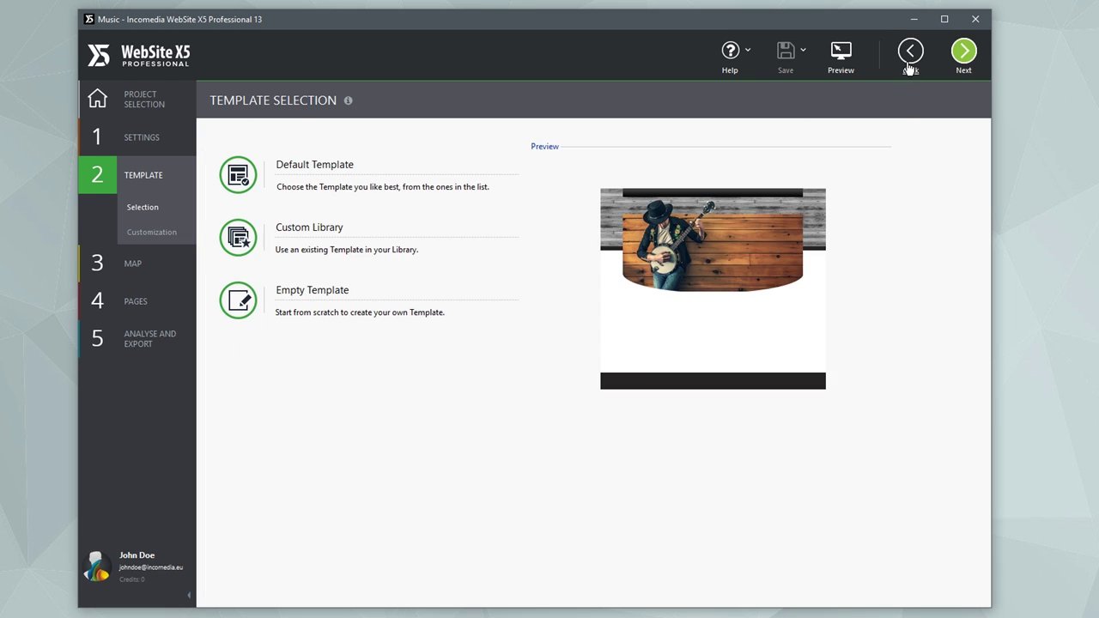
pyautogui.click(963, 53)
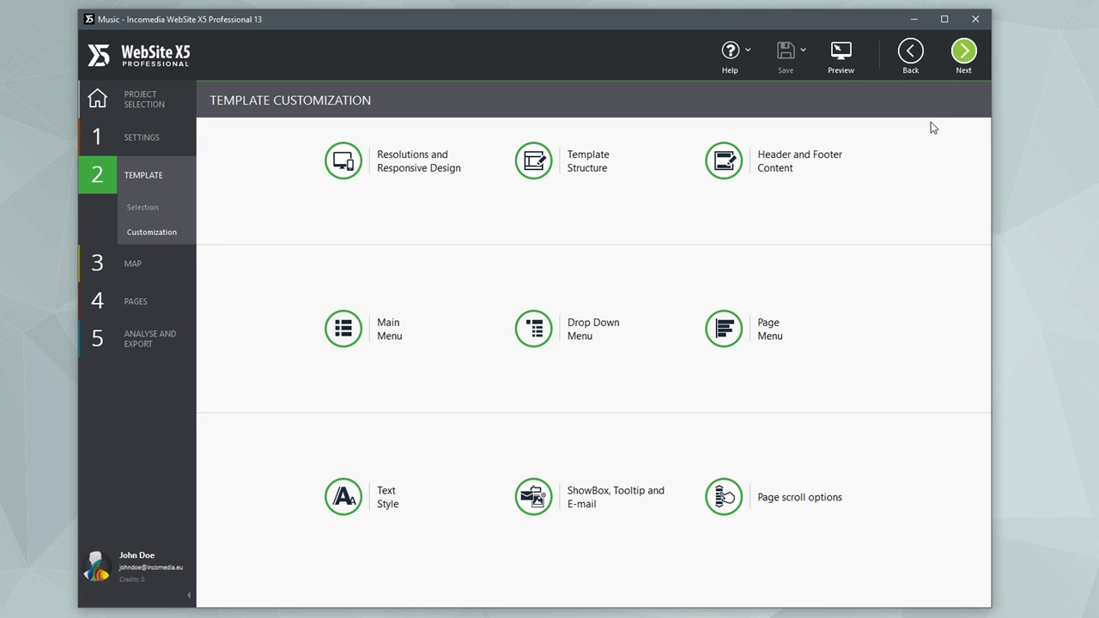
pyautogui.click(418, 169)
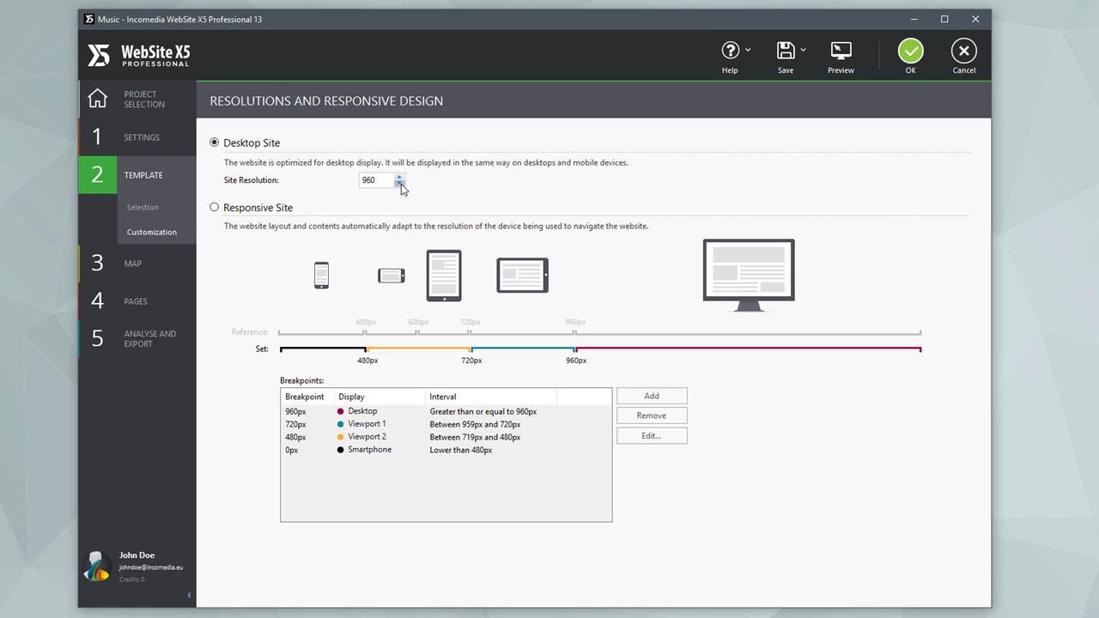
pyautogui.click(288, 210)
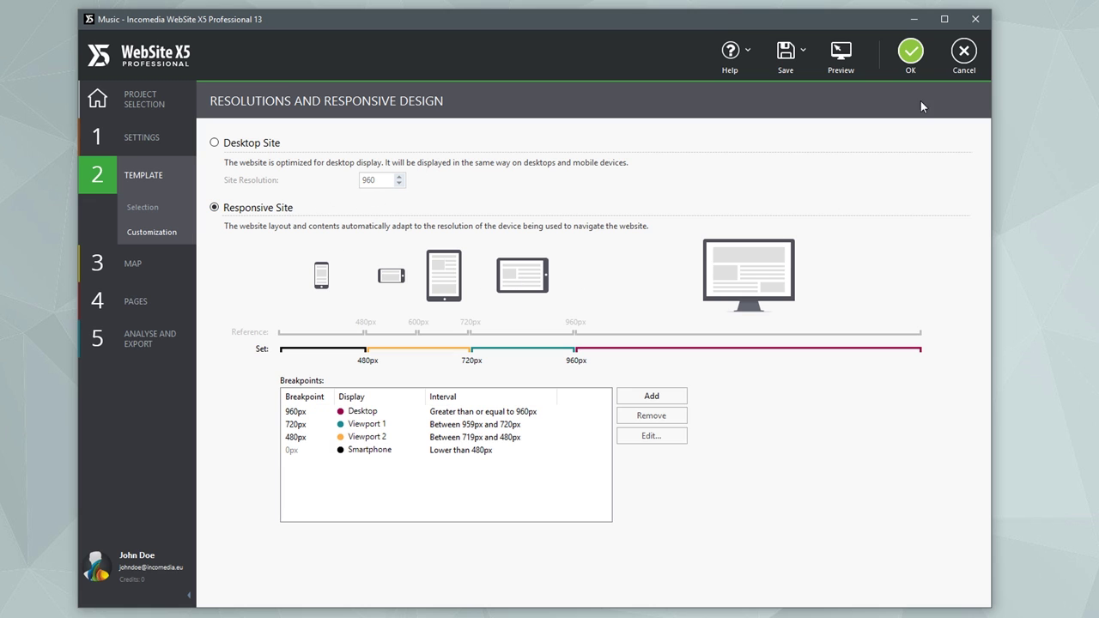
pyautogui.click(911, 52)
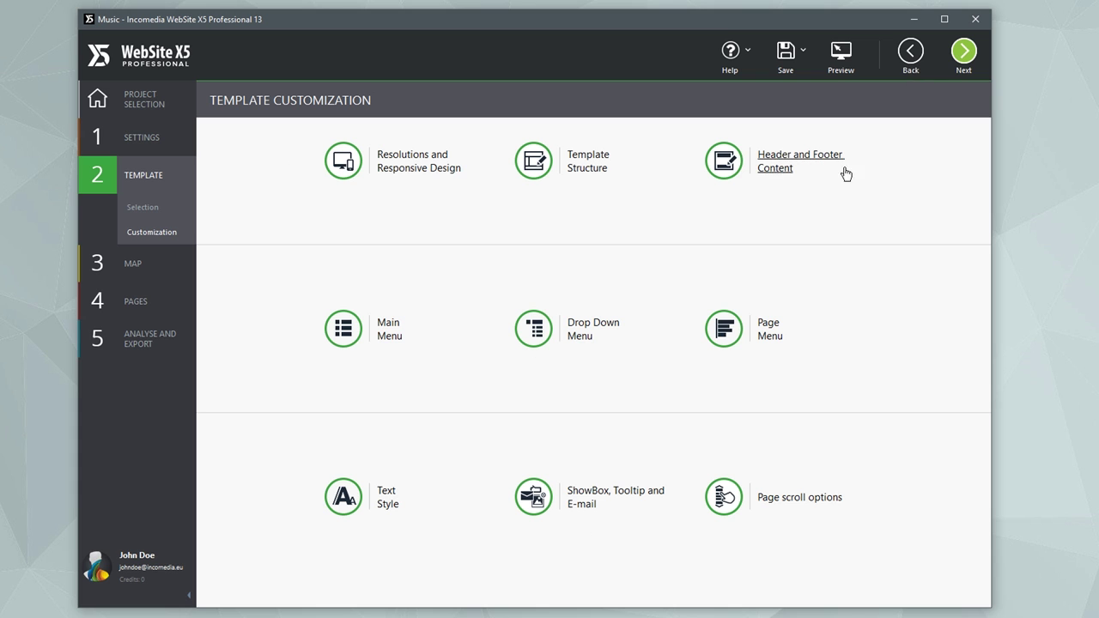
# Step: Keep the horizontal menu above the header and colour the Header Background dark grey
pyautogui.click(620, 169)
pyautogui.click(493, 154)
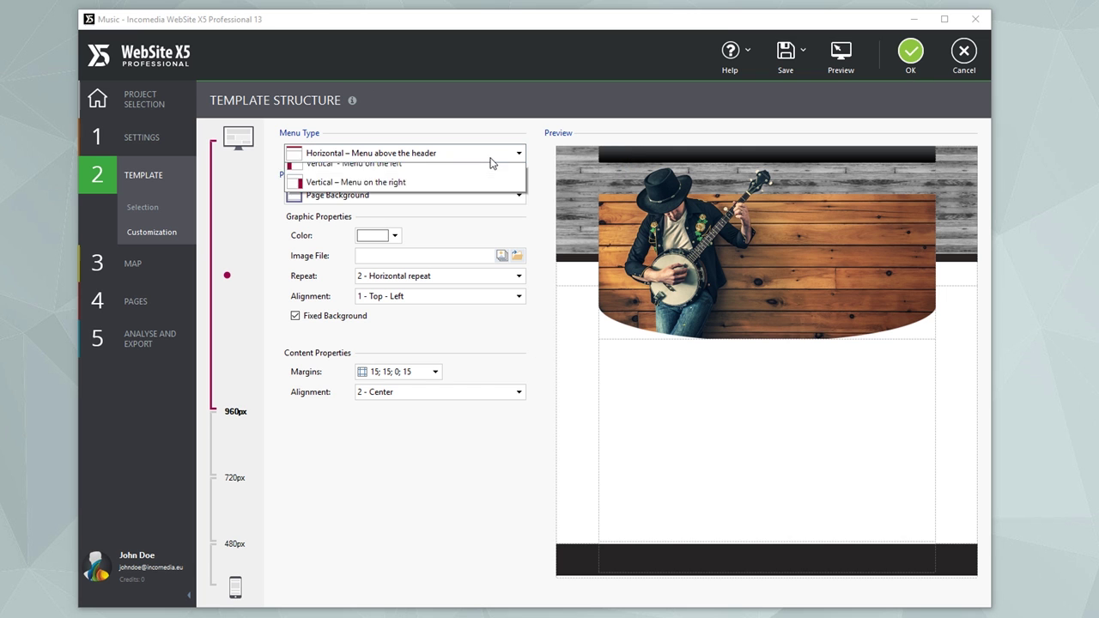
pyautogui.click(492, 159)
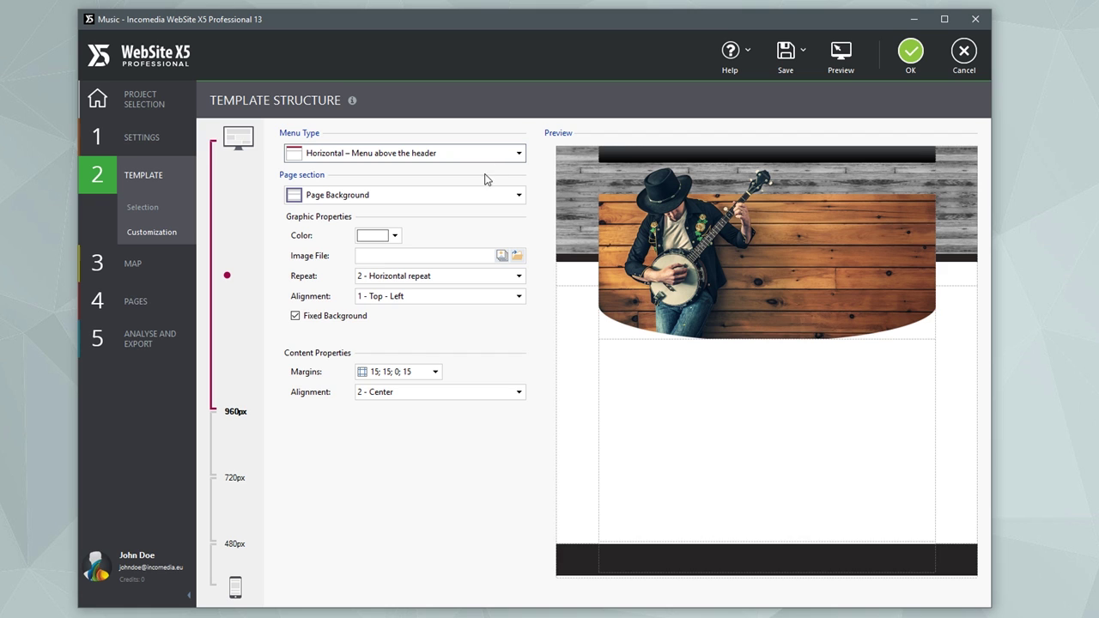
pyautogui.click(459, 197)
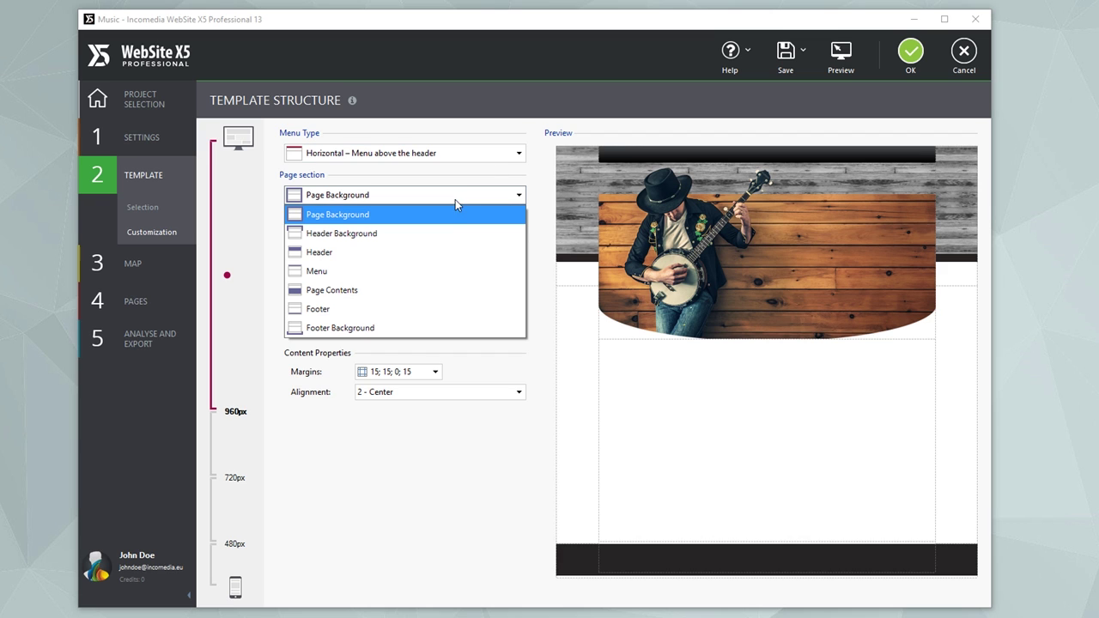
pyautogui.click(414, 233)
pyautogui.click(393, 236)
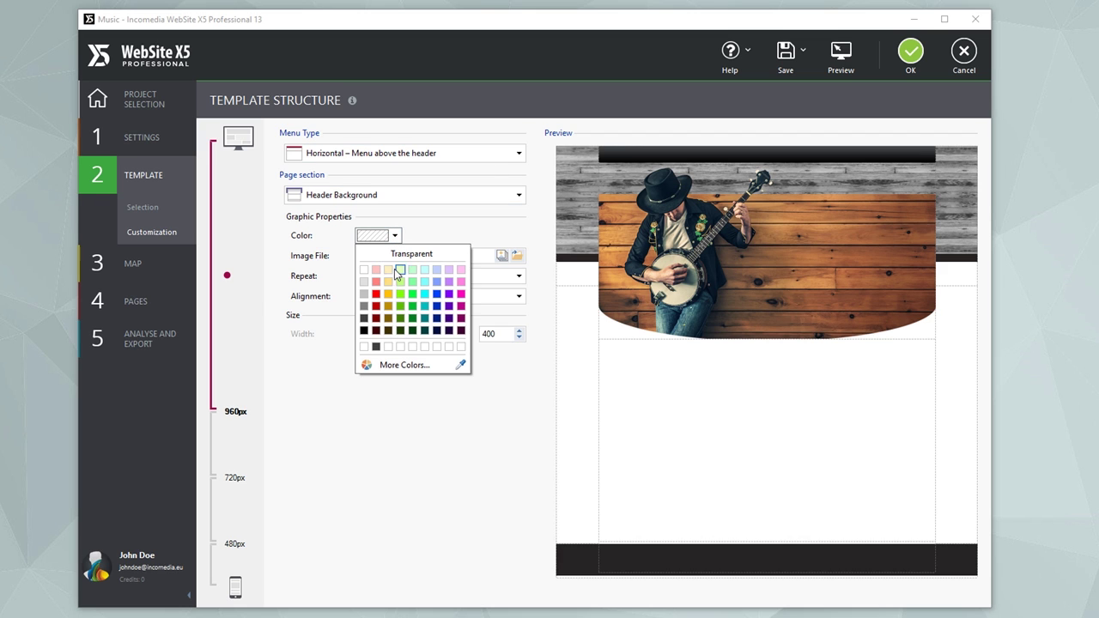
pyautogui.click(364, 318)
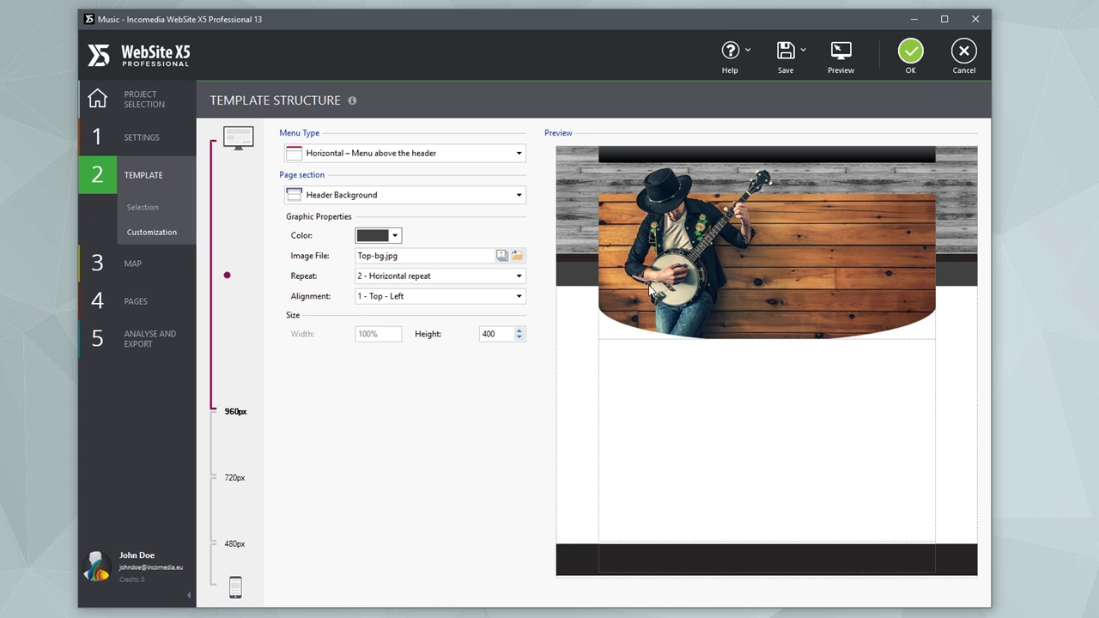
pyautogui.click(903, 73)
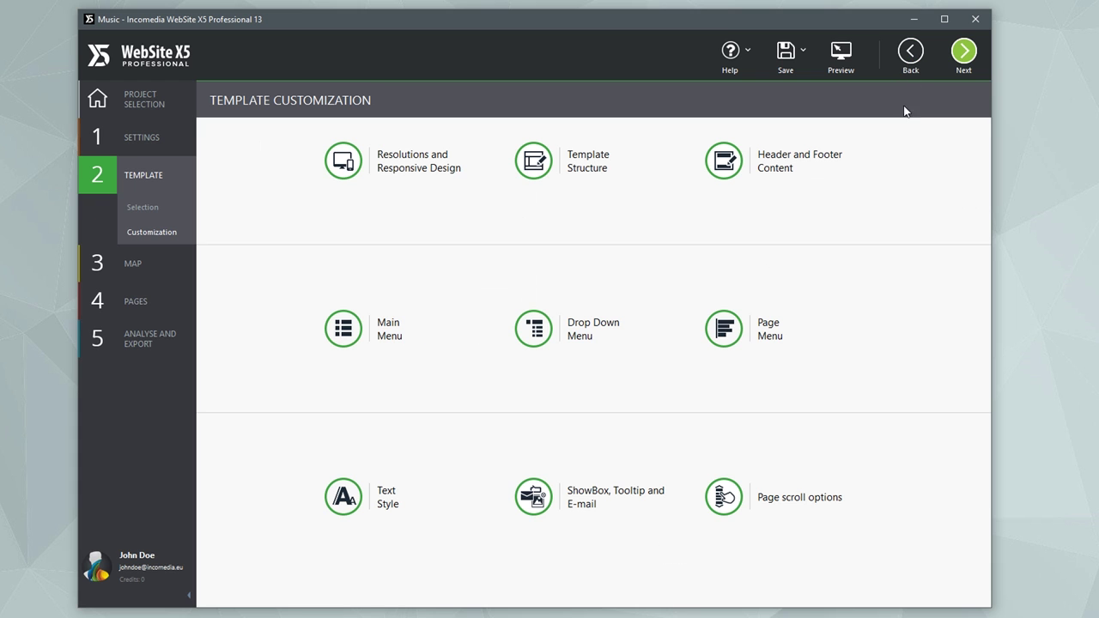
# Step: Add a title object reading 'Music!' at the top right of the header image
pyautogui.click(772, 169)
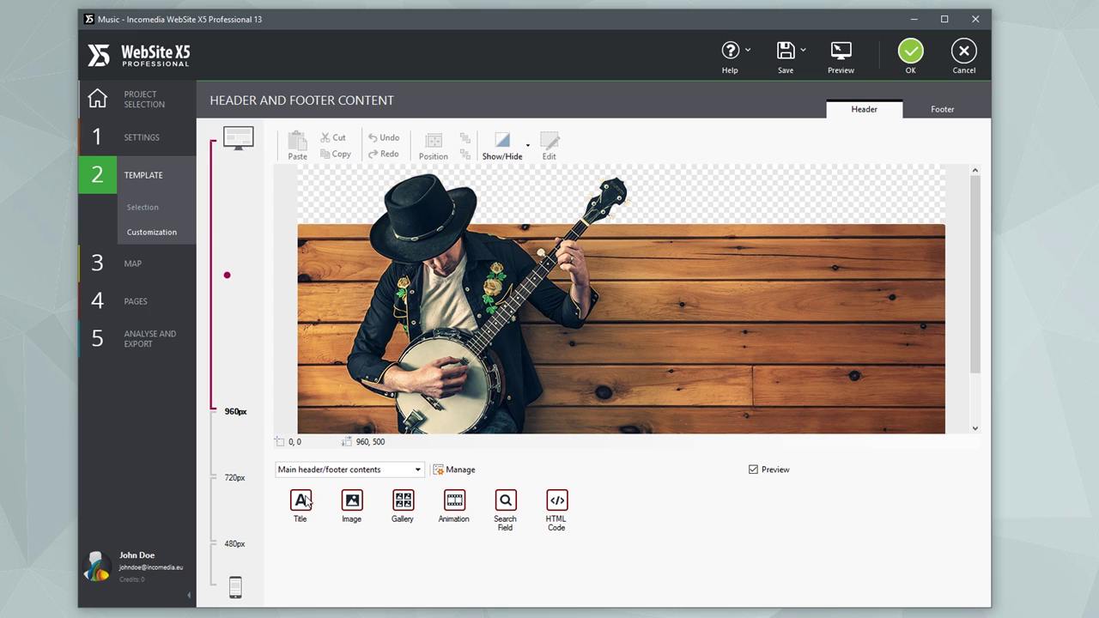
pyautogui.moveTo(307, 502); pyautogui.dragTo(925, 306)
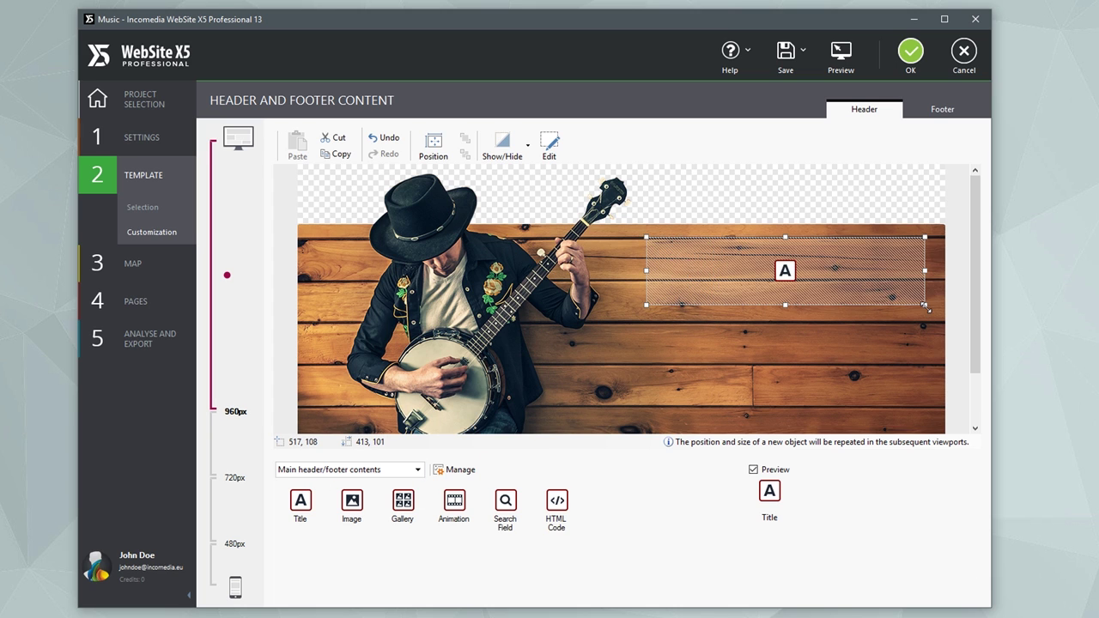
pyautogui.click(547, 146)
pyautogui.hotkey('ctrl', 'a')
pyautogui.write('Music!')
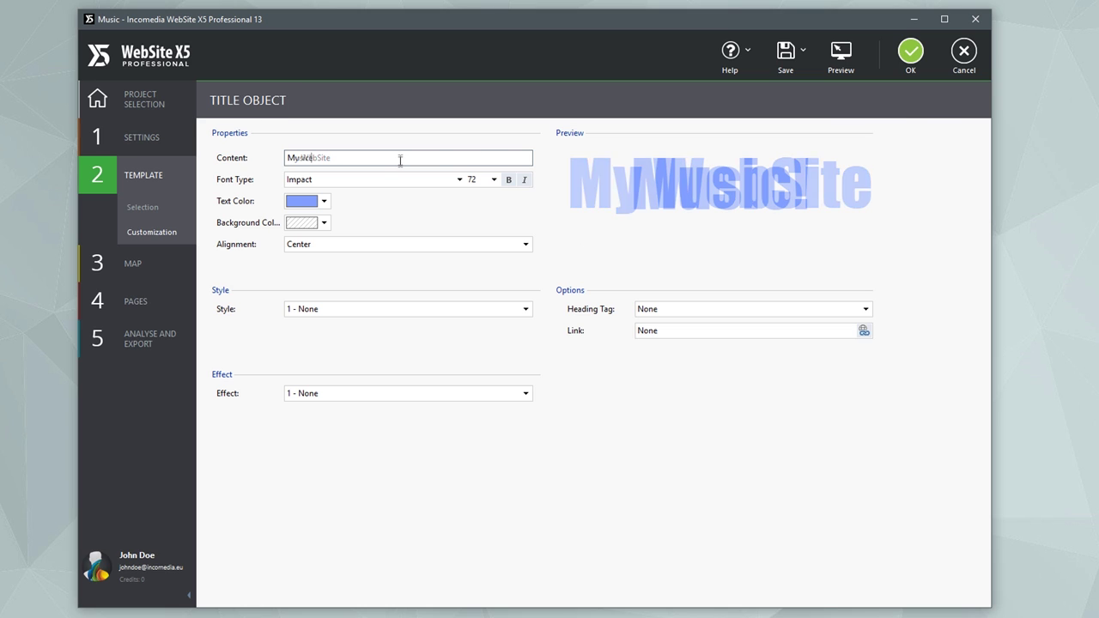
# Step: Give the Music! title a drop shadow and white text, then confirm the header
pyautogui.click(324, 311)
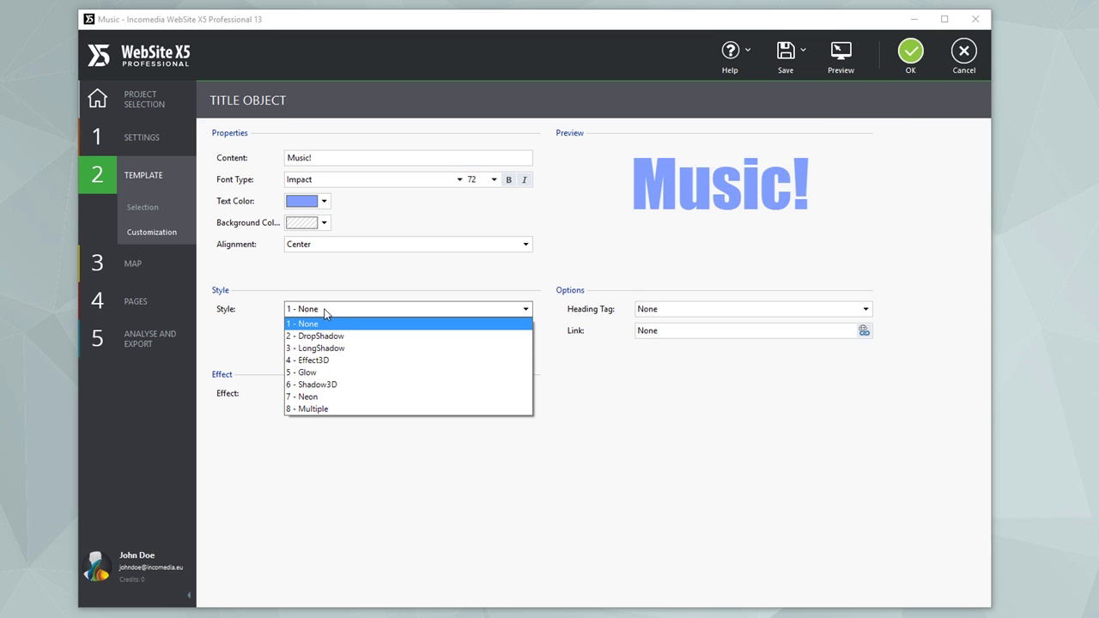
pyautogui.click(322, 336)
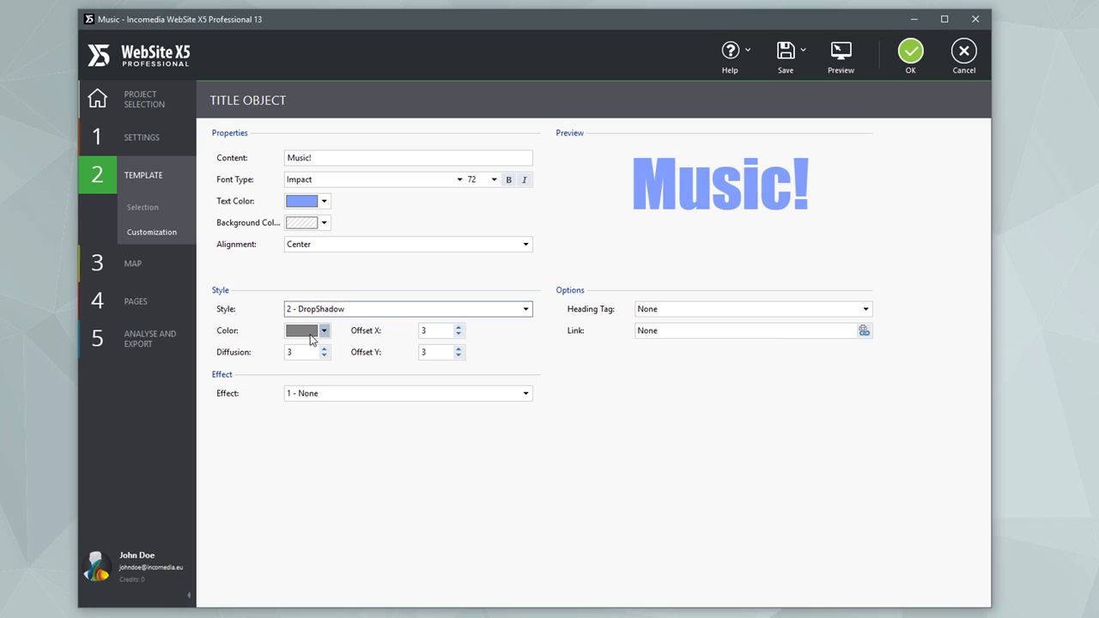
pyautogui.click(323, 203)
pyautogui.click(293, 235)
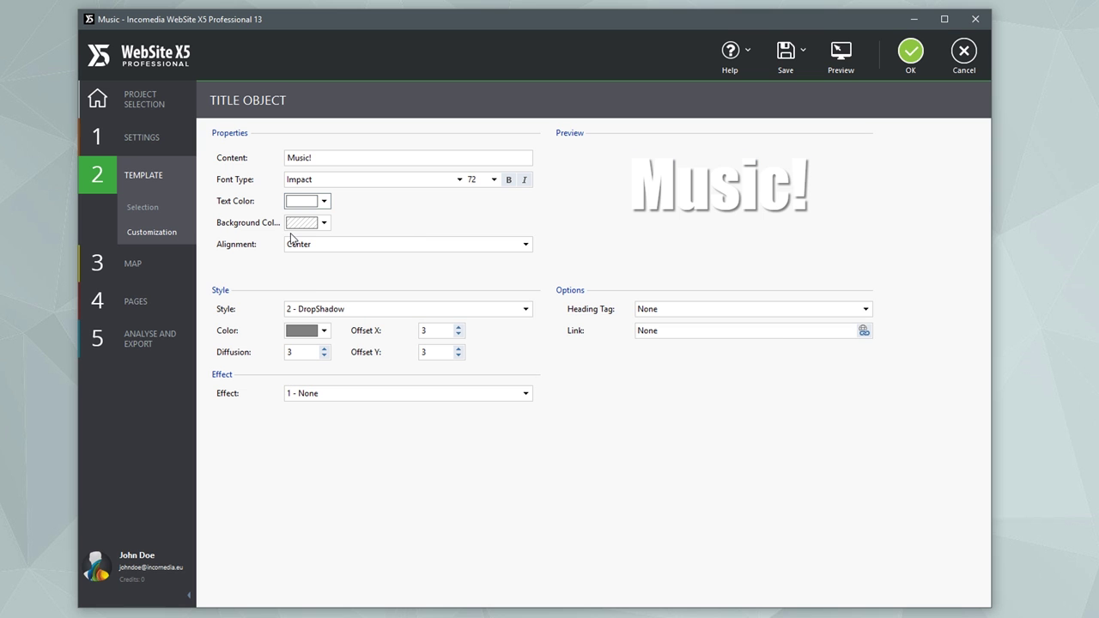
pyautogui.click(911, 53)
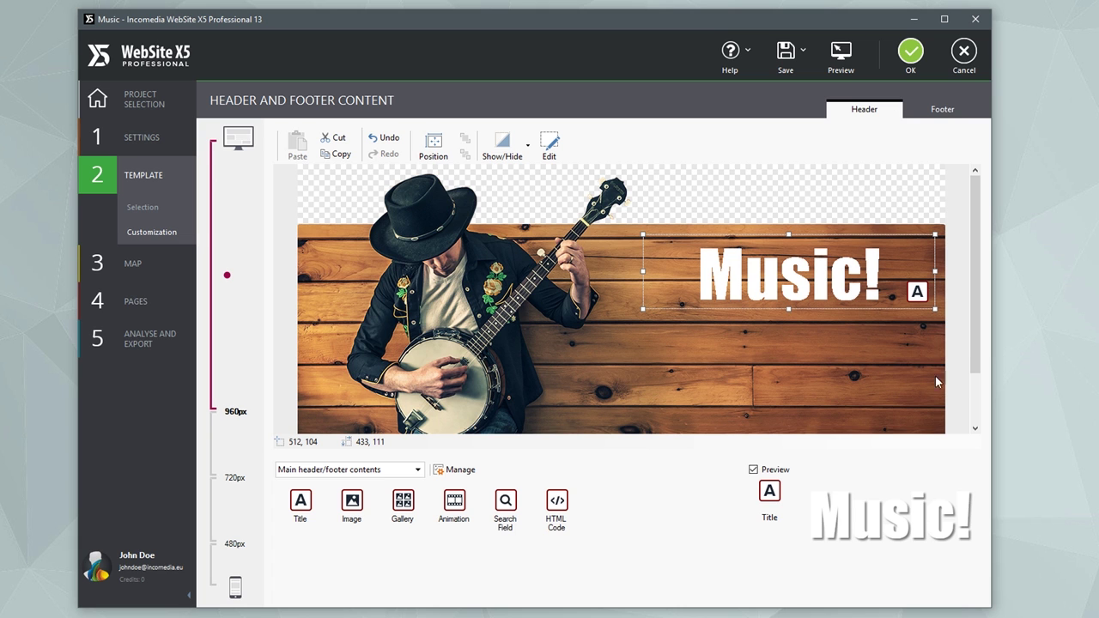
pyautogui.moveTo(971, 365); pyautogui.dragTo(973, 425)
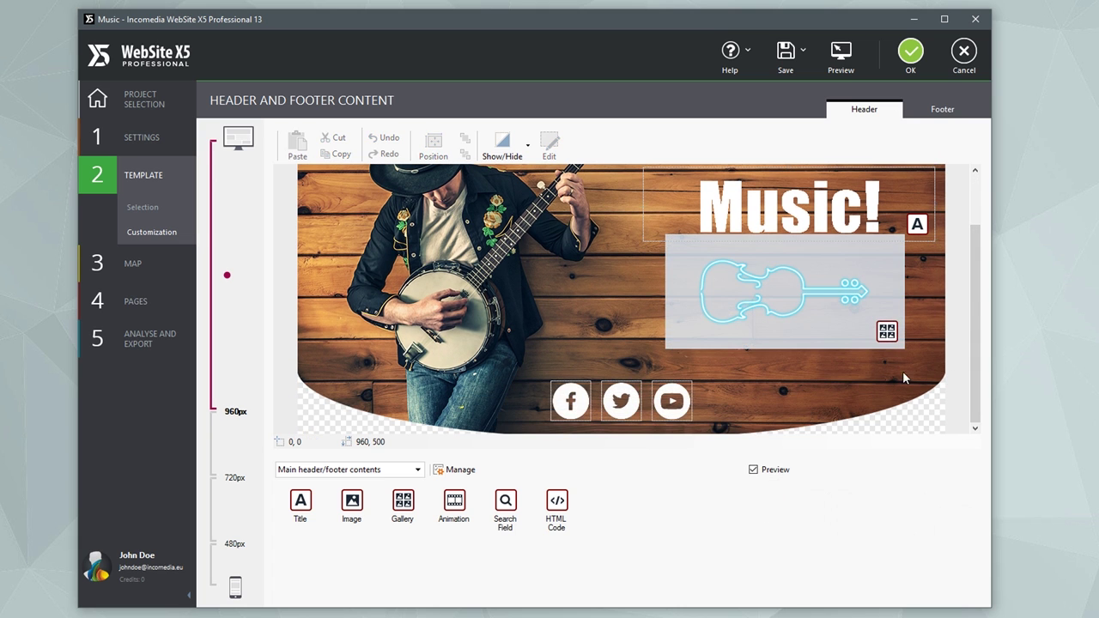
pyautogui.click(911, 53)
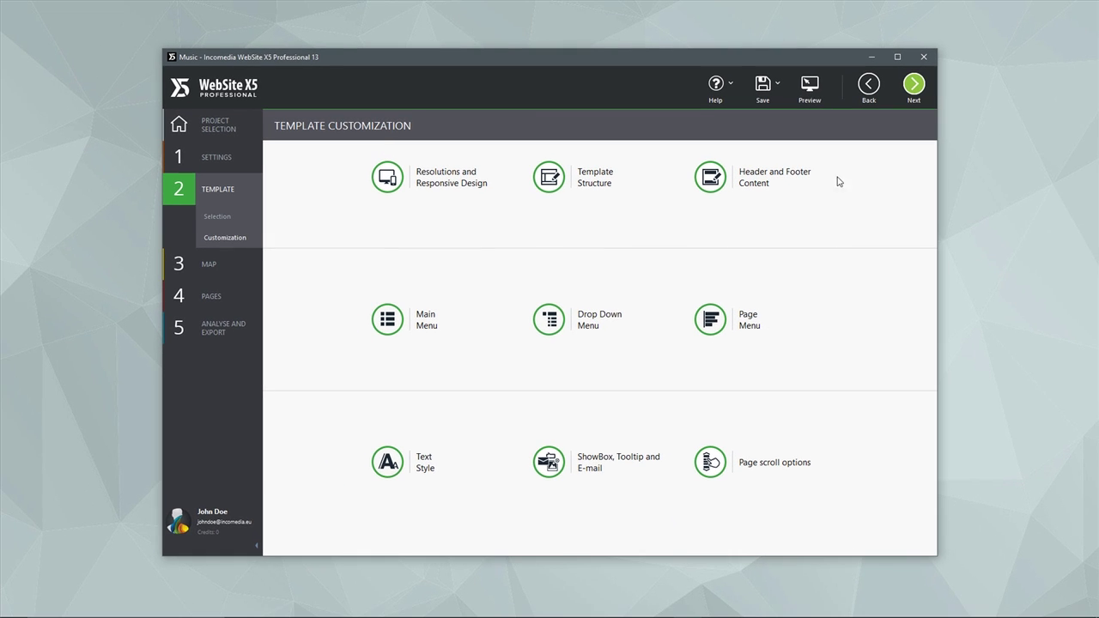
# Step: Preview the site in a browser window, close it, and continue to Sitemap Creation
pyautogui.click(810, 98)
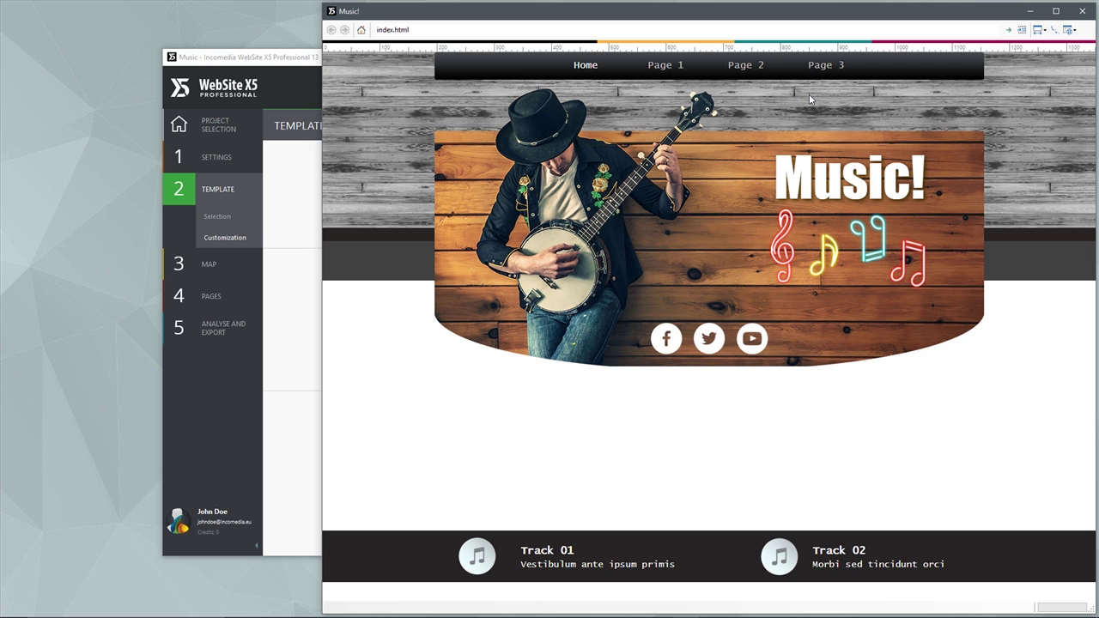
pyautogui.click(1082, 11)
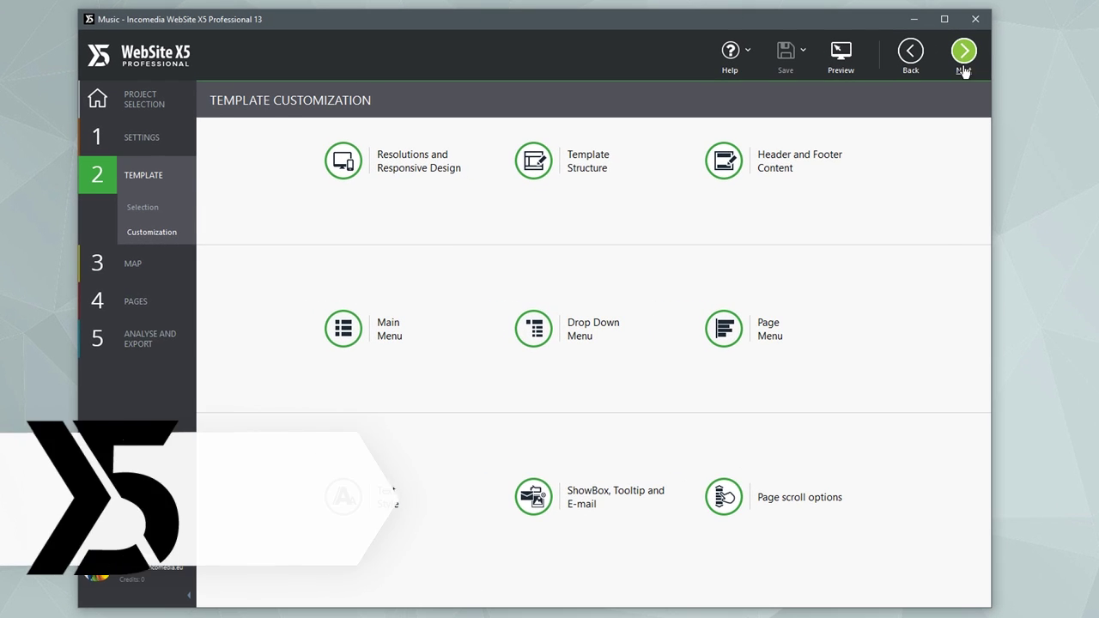
pyautogui.click(950, 59)
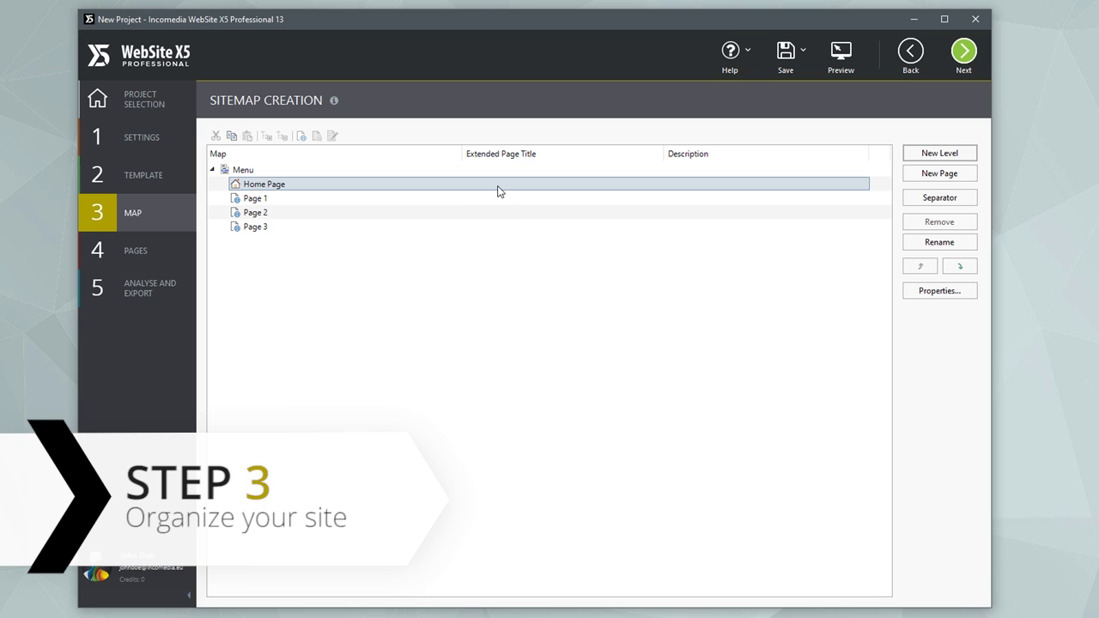
# Step: Add two new pages after Page 3 and a new level to the site map
pyautogui.click(434, 228)
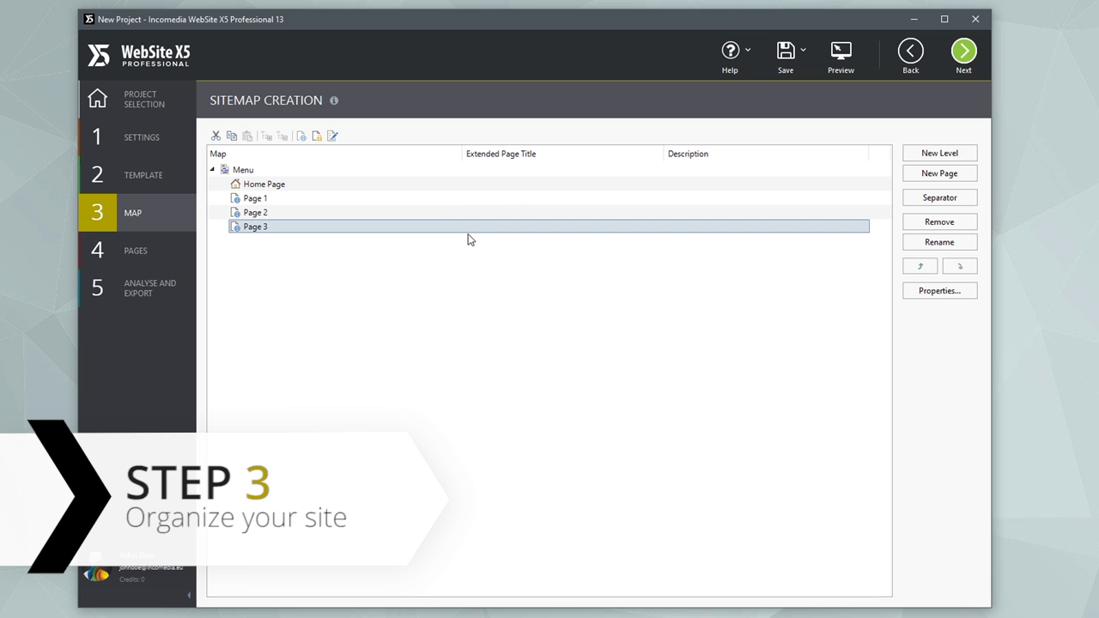
pyautogui.click(908, 177)
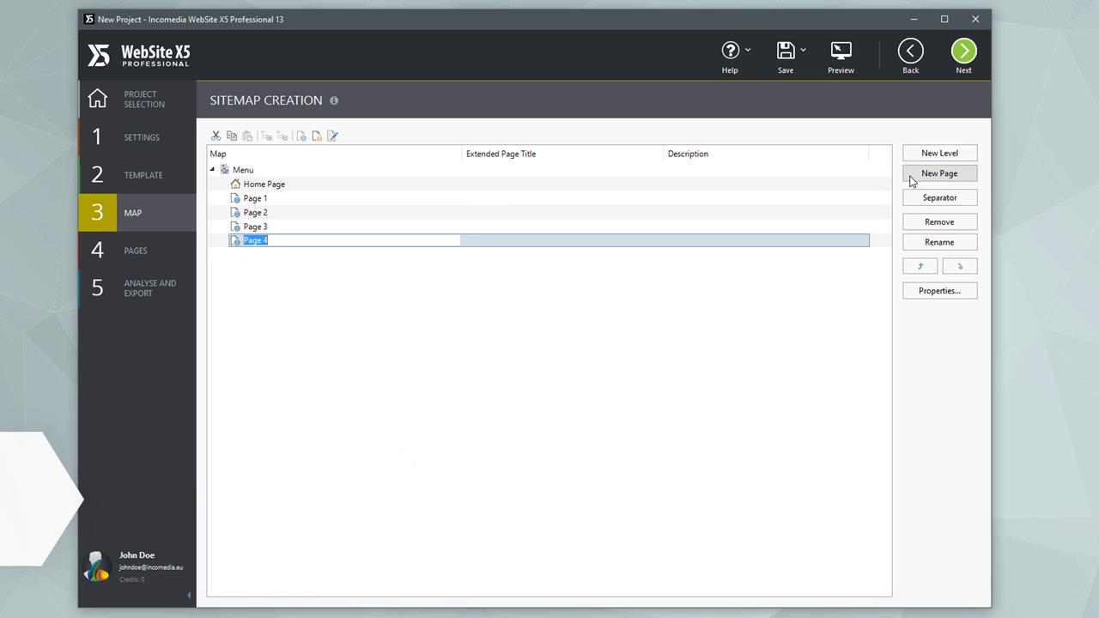
pyautogui.click(912, 179)
pyautogui.click(923, 157)
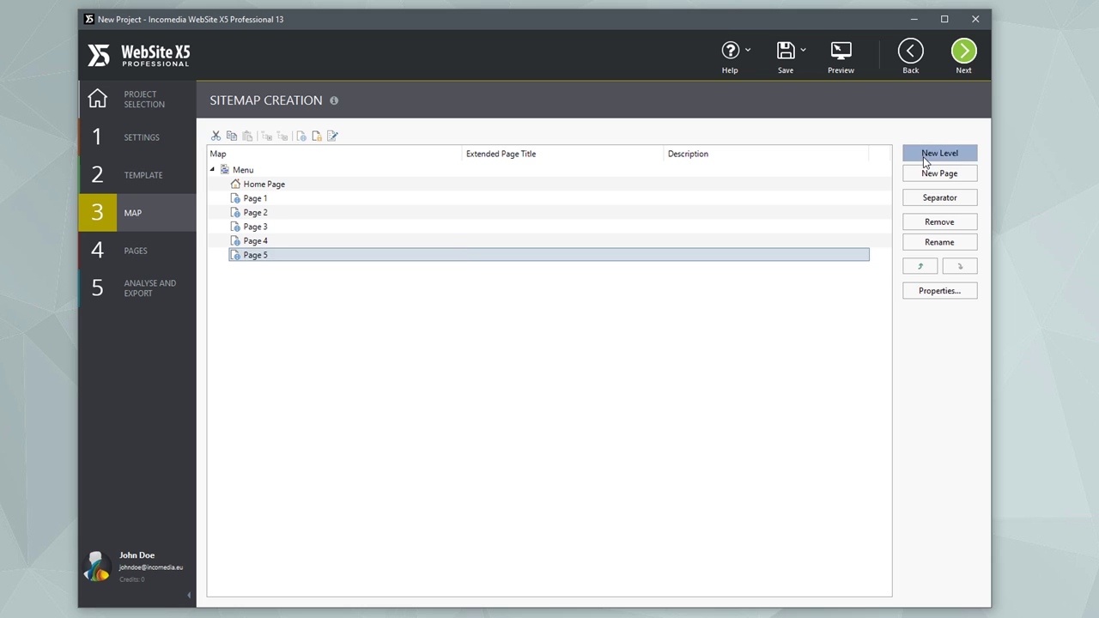
# Step: Move Pages 3–5 into Level 1 and preview the site from the Home Page
pyautogui.click(352, 228)
pyautogui.keyDown('shift'); pyautogui.click(322, 257); pyautogui.keyUp('shift')
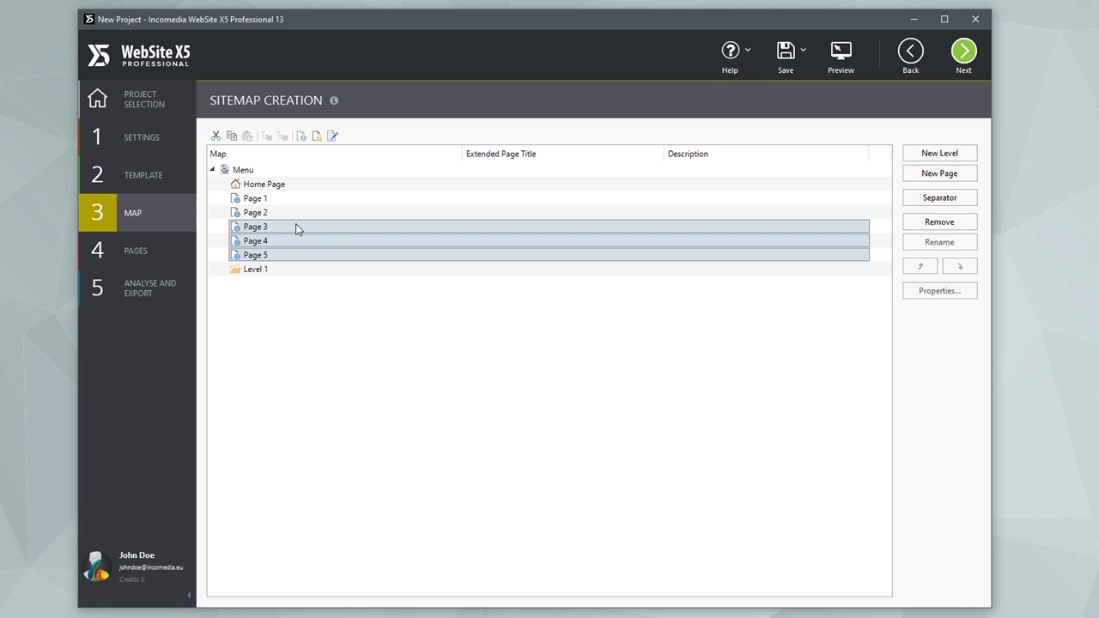
pyautogui.moveTo(297, 229); pyautogui.dragTo(282, 270)
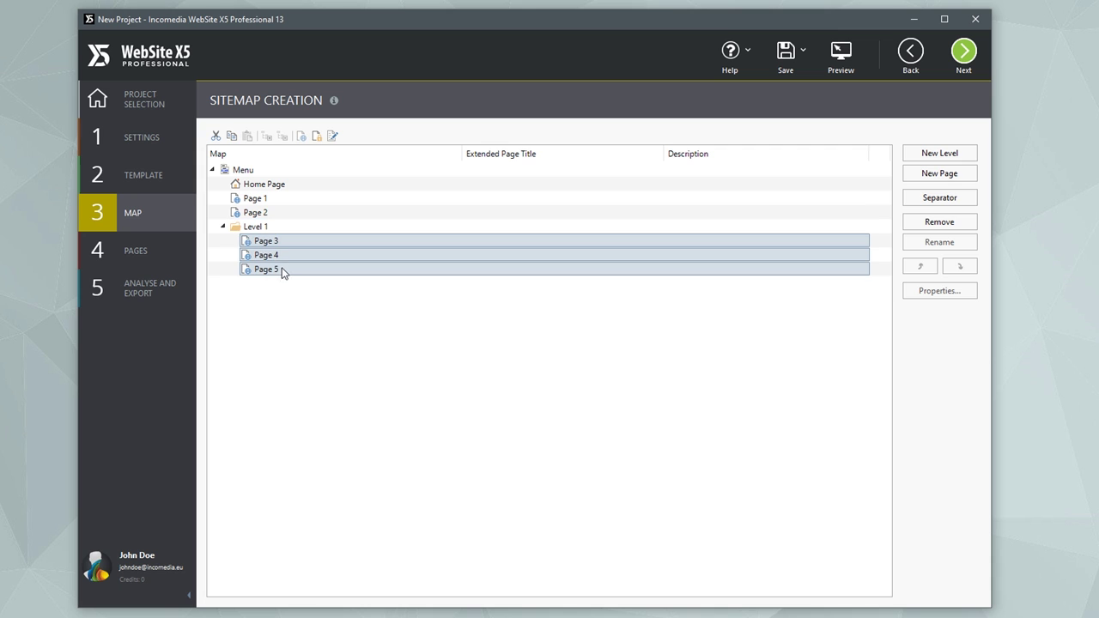
pyautogui.click(299, 187)
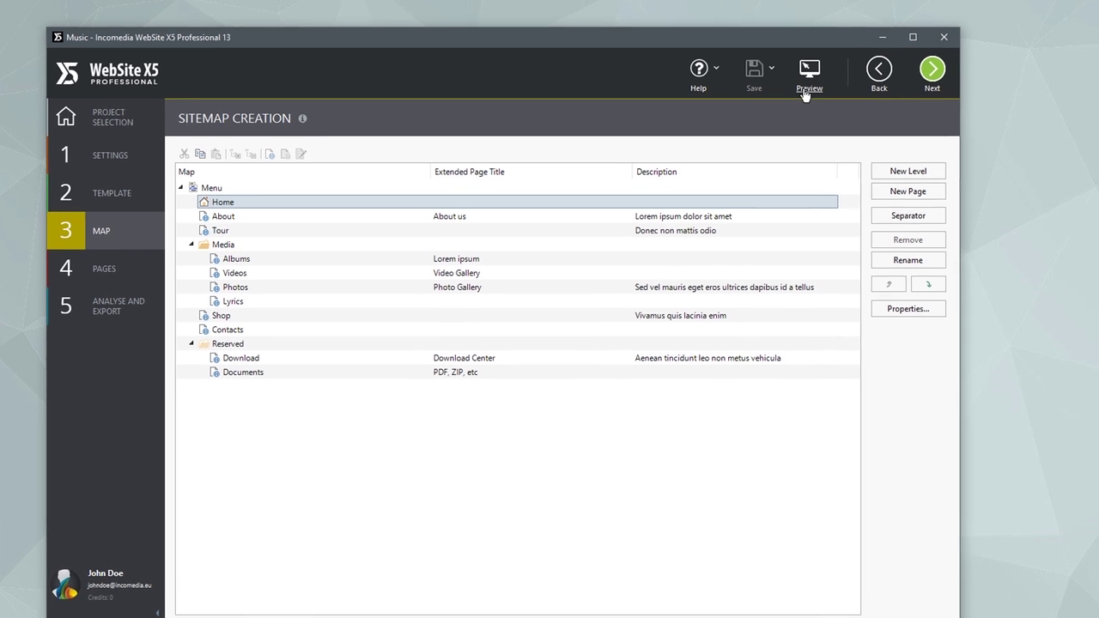
pyautogui.click(836, 67)
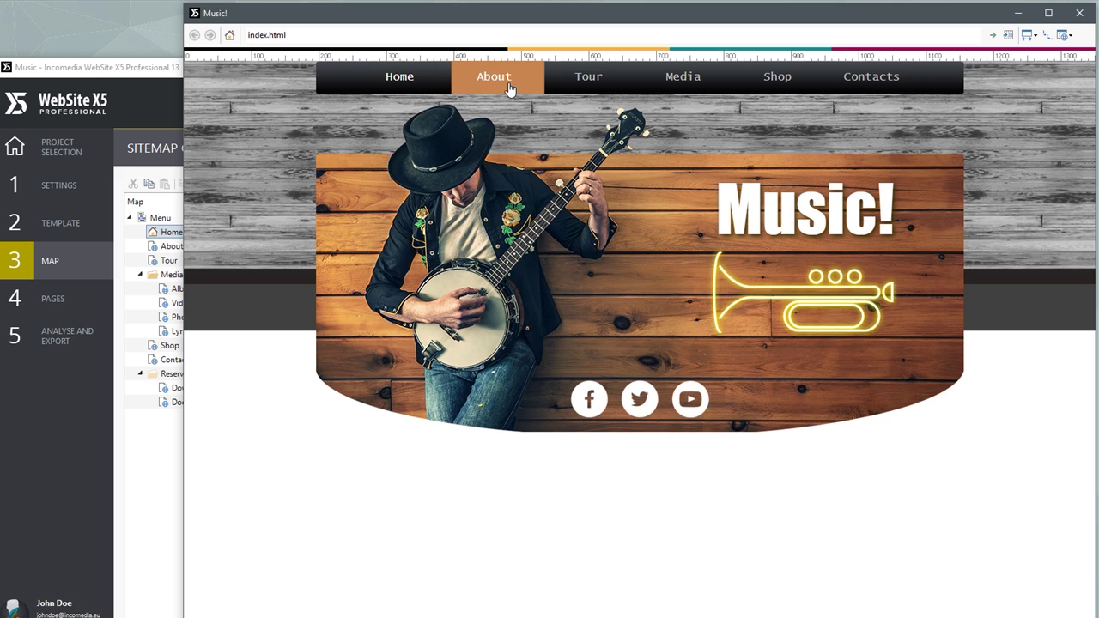
pyautogui.moveTo(675, 88)
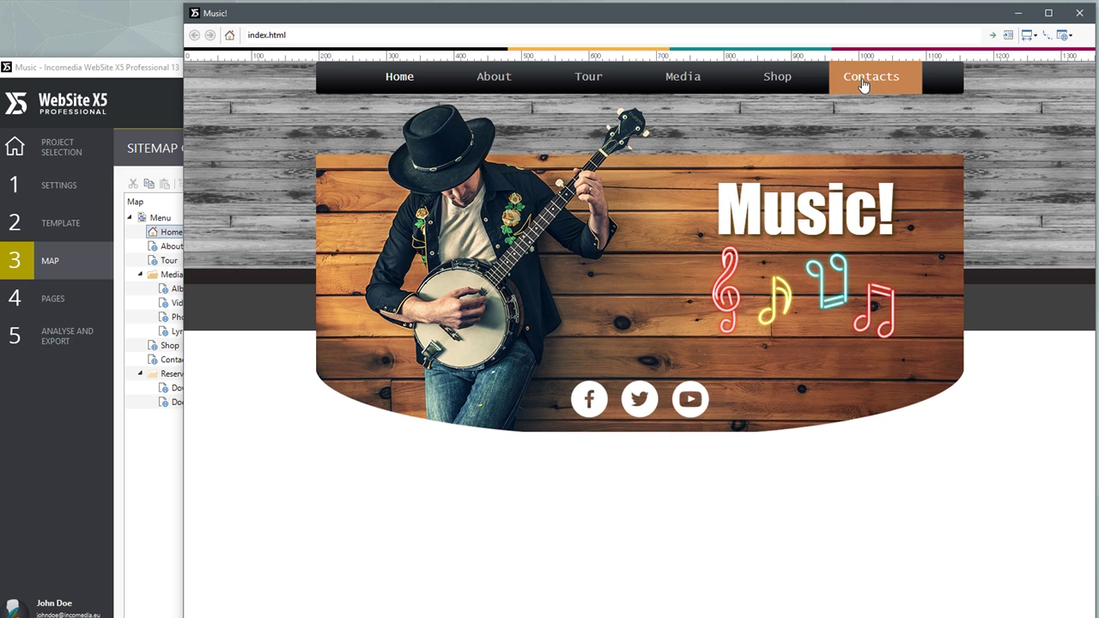
pyautogui.click(1081, 15)
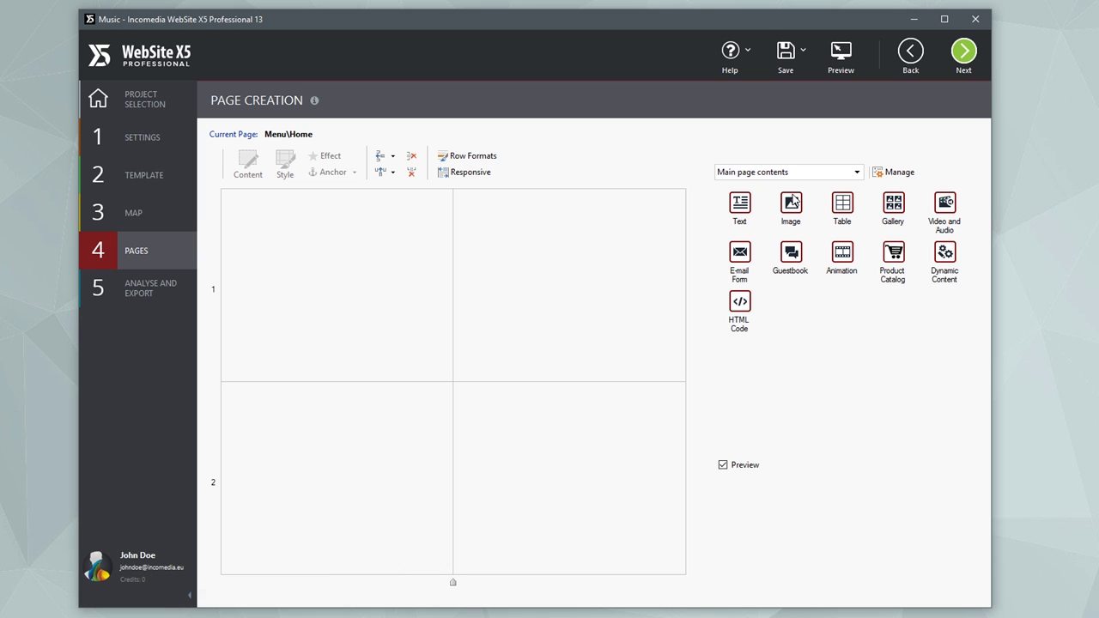
# Step: Put an image and a text block in row 1, add a column, and widen the text across two columns
pyautogui.moveTo(792, 200); pyautogui.dragTo(391, 262)
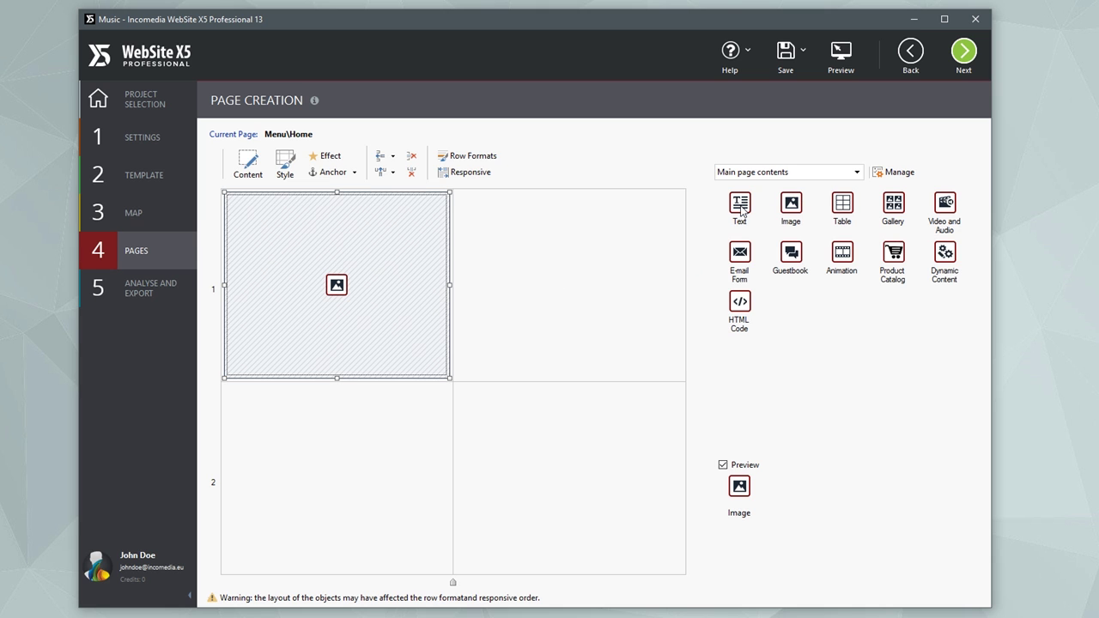
pyautogui.moveTo(740, 209); pyautogui.dragTo(553, 259)
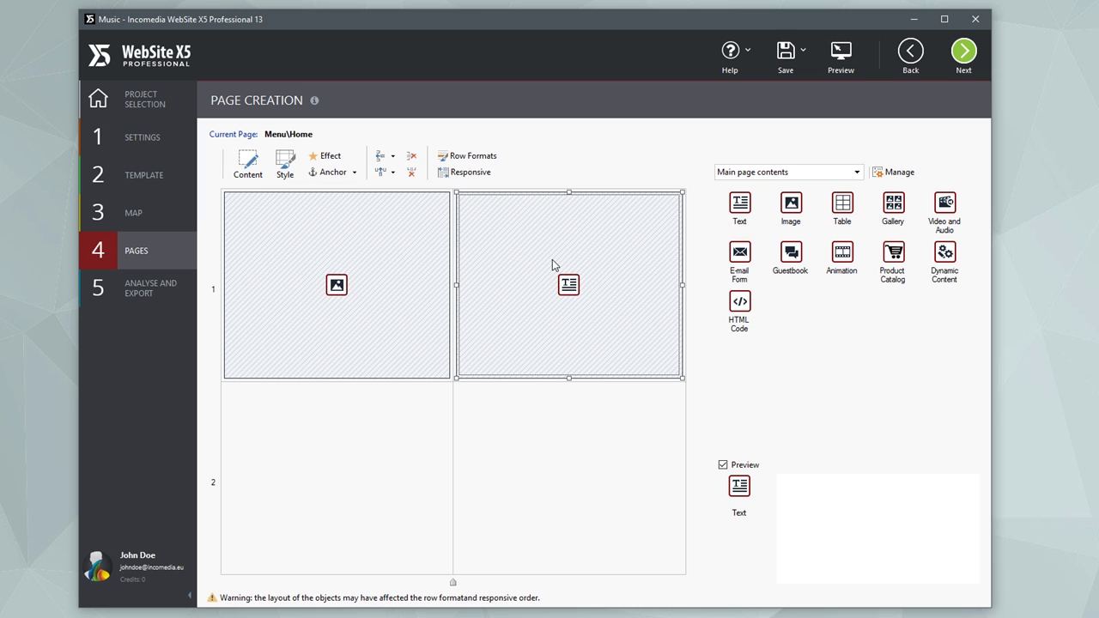
pyautogui.click(434, 268)
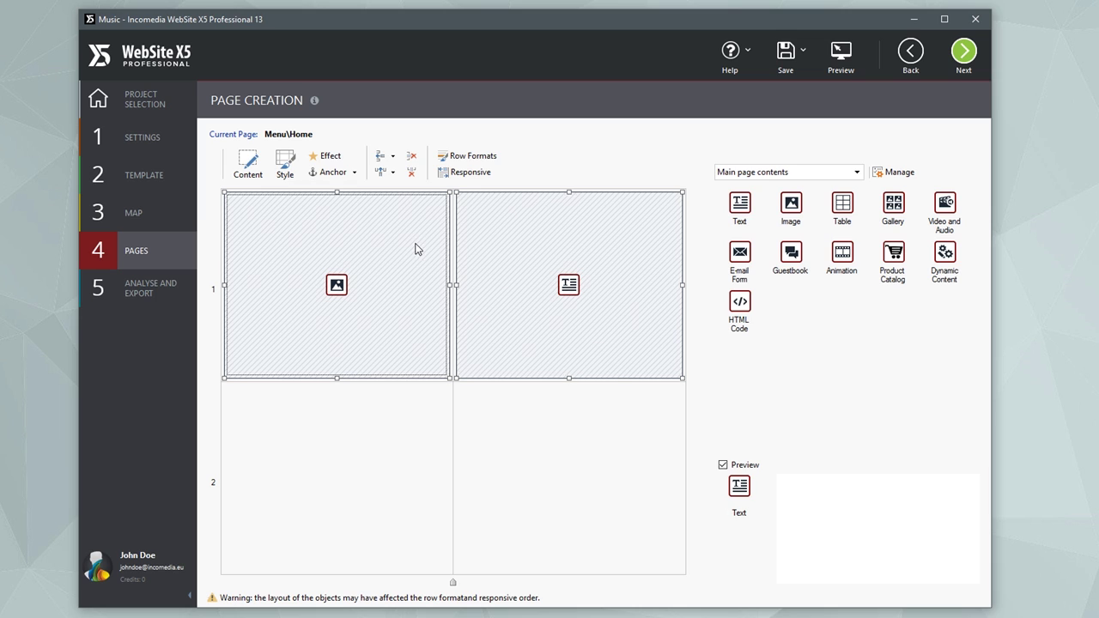
pyautogui.click(381, 172)
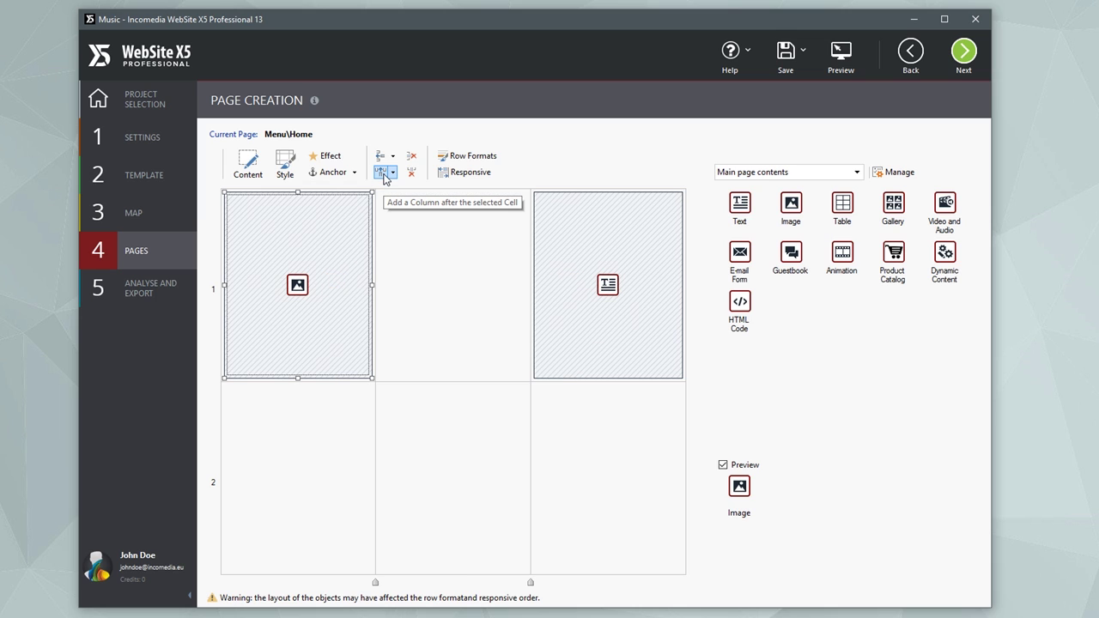
pyautogui.moveTo(610, 290); pyautogui.dragTo(531, 280)
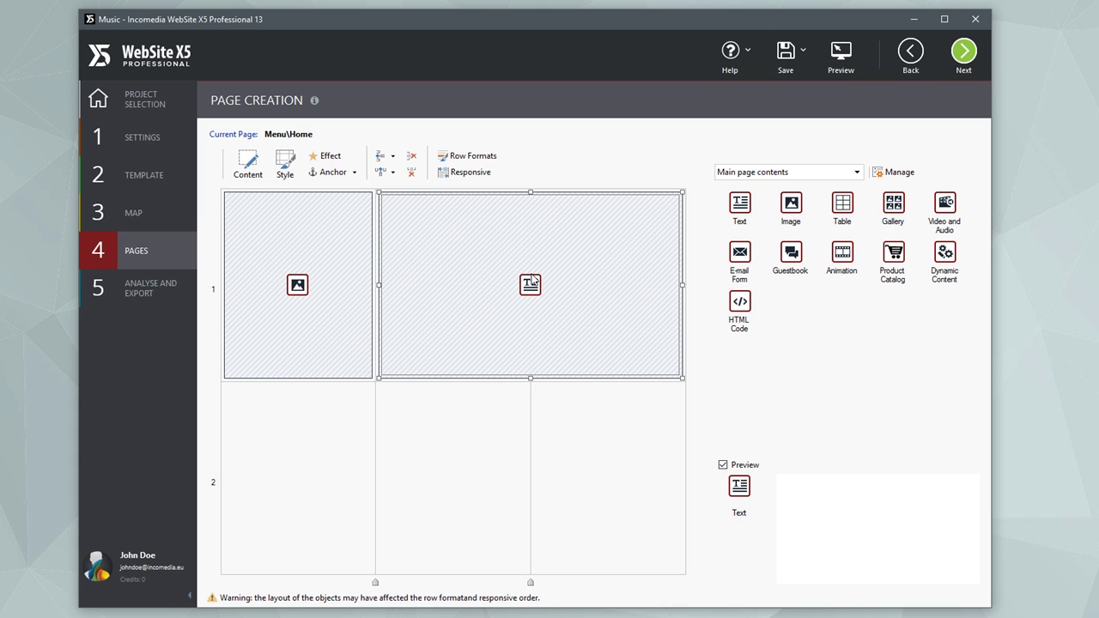
pyautogui.doubleClick(467, 283)
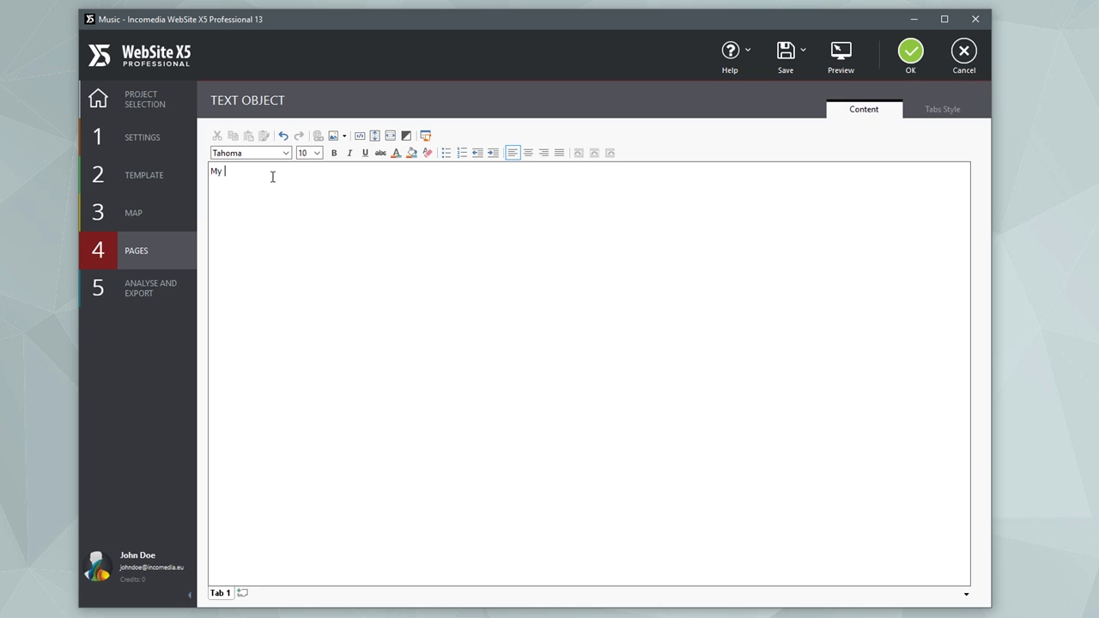
# Step: Paste the formatted 'Enjoy my music' text over the placeholder and centre the Lorem ipsum paragraph
pyautogui.hotkey('ctrl', 'a')
pyautogui.rightClick(425, 258)
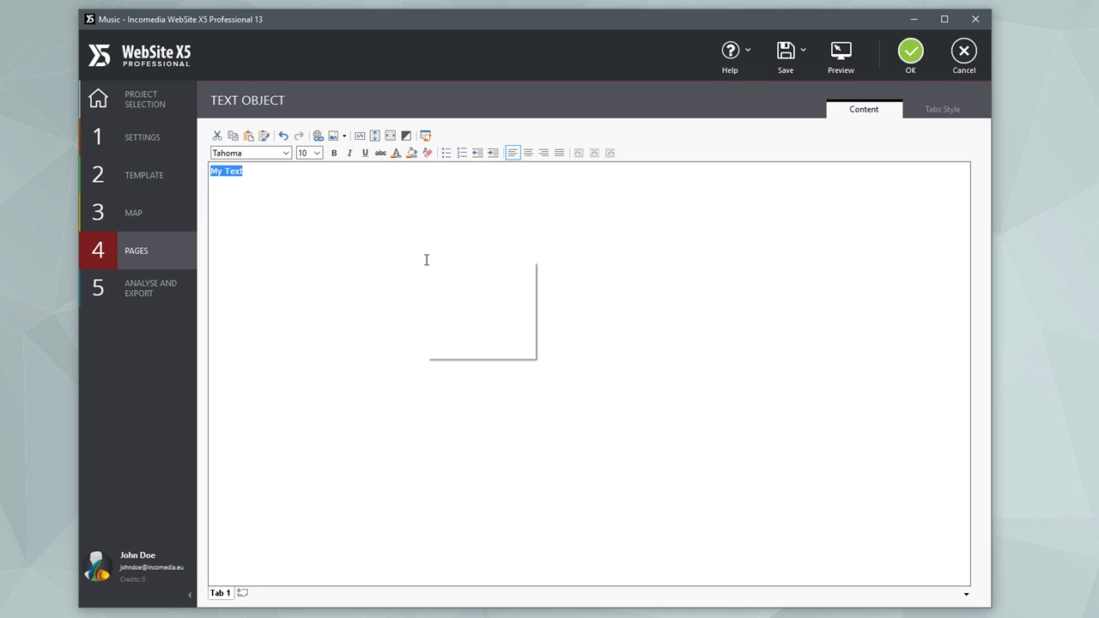
pyautogui.click(471, 331)
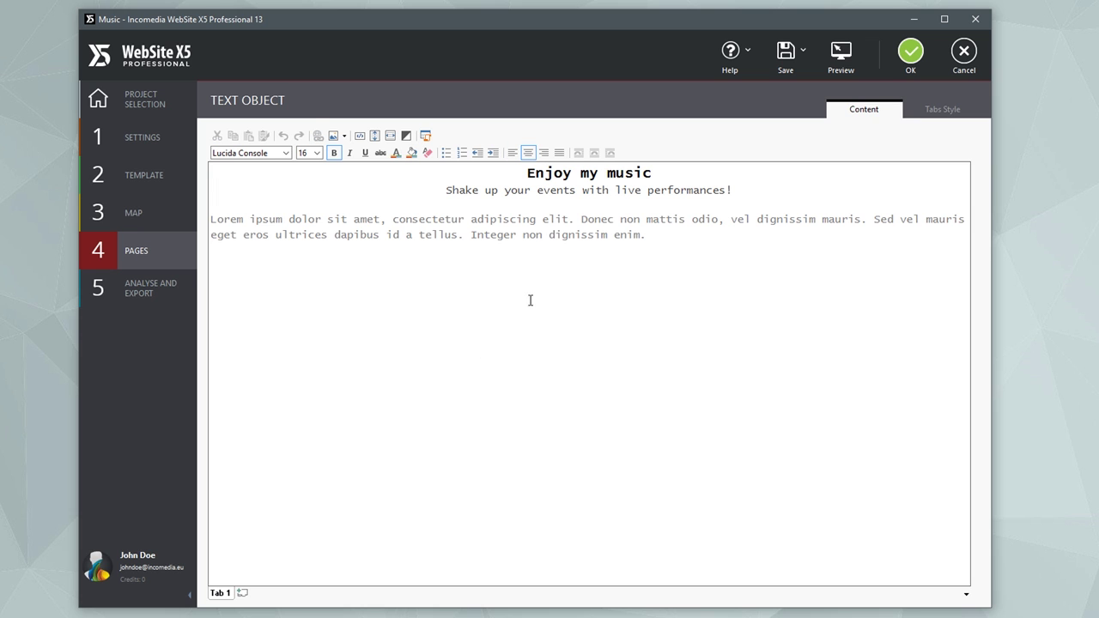
pyautogui.click(544, 225)
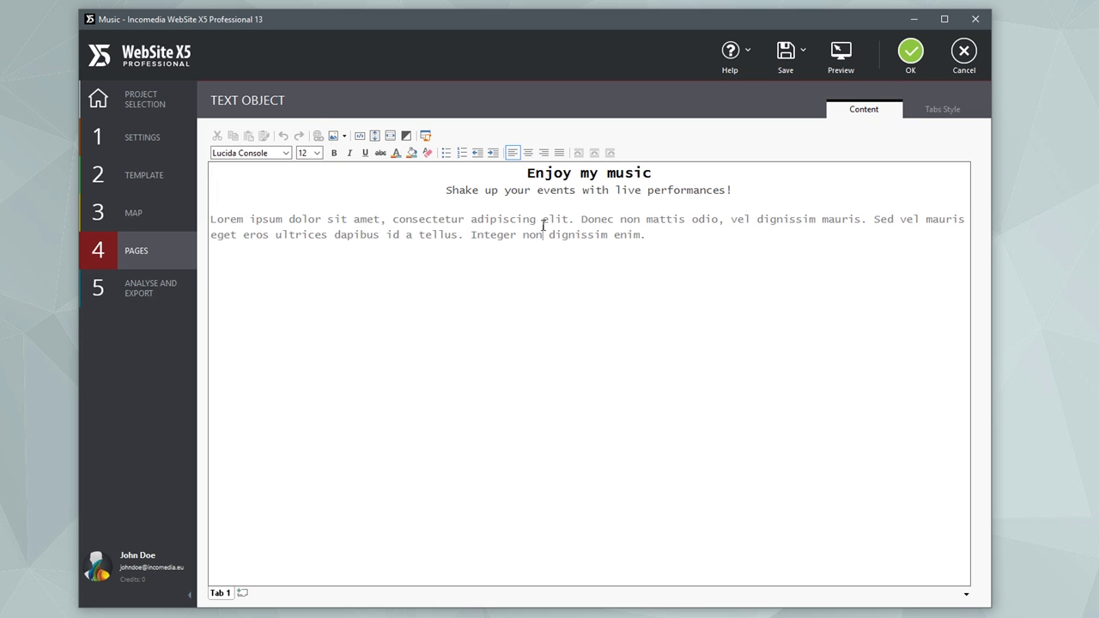
pyautogui.click(528, 153)
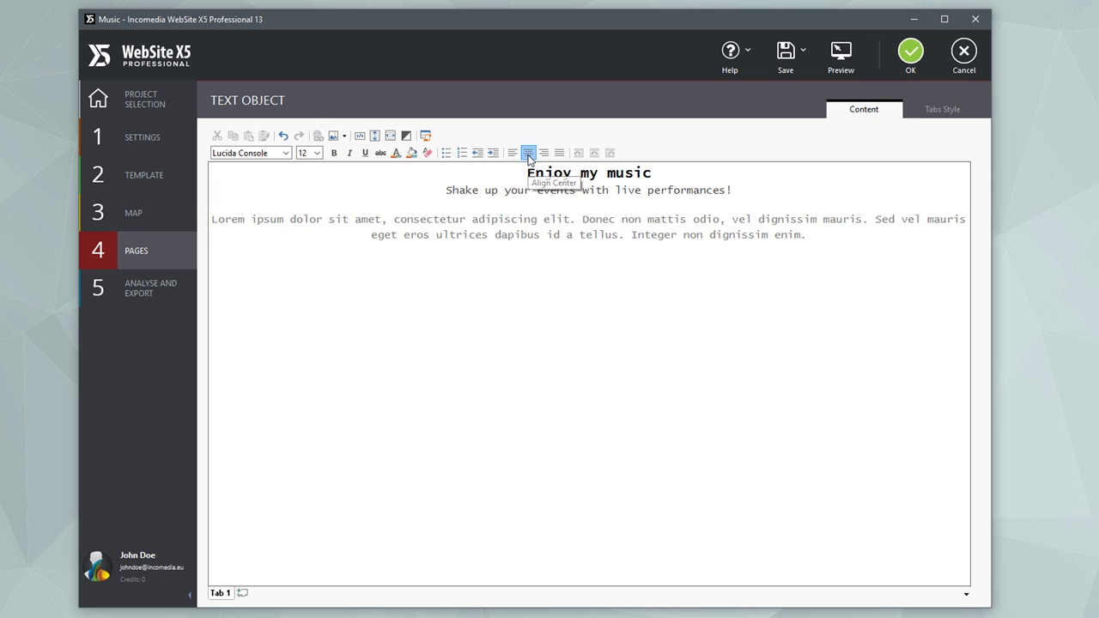
pyautogui.click(898, 68)
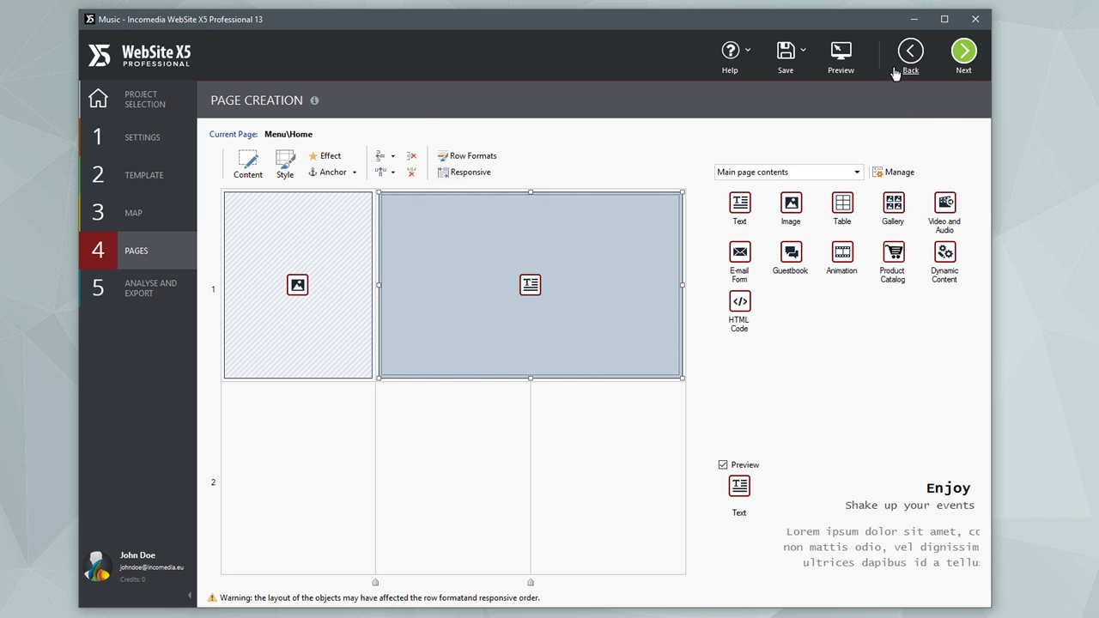
# Step: Load the Pixabay silhouette-in-space picture from the Online Library into the Home page image object
pyautogui.doubleClick(325, 296)
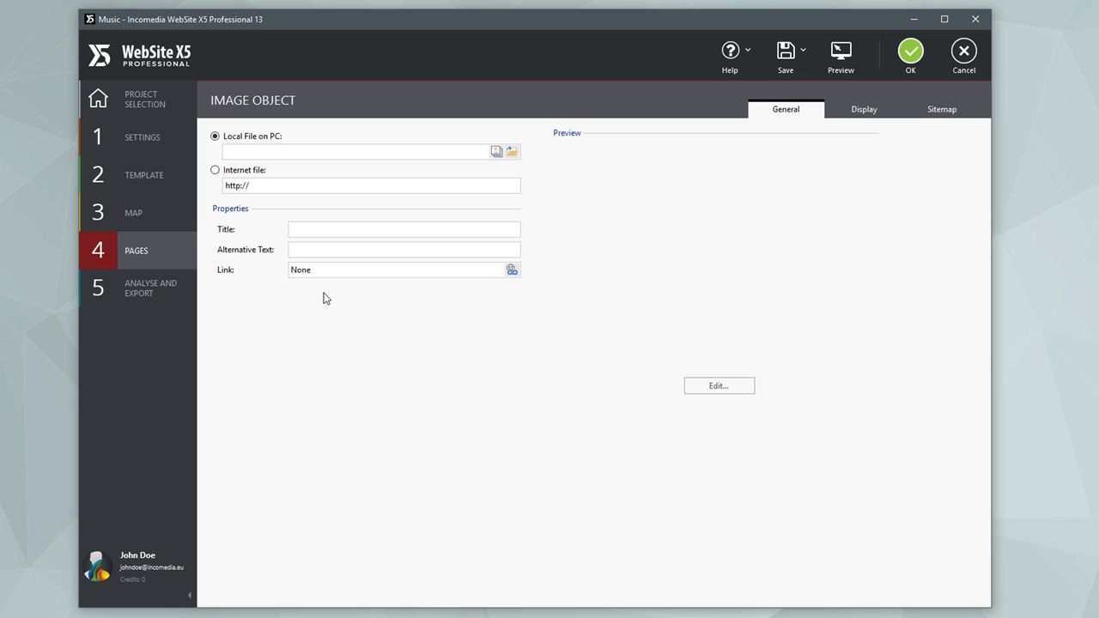
pyautogui.click(496, 151)
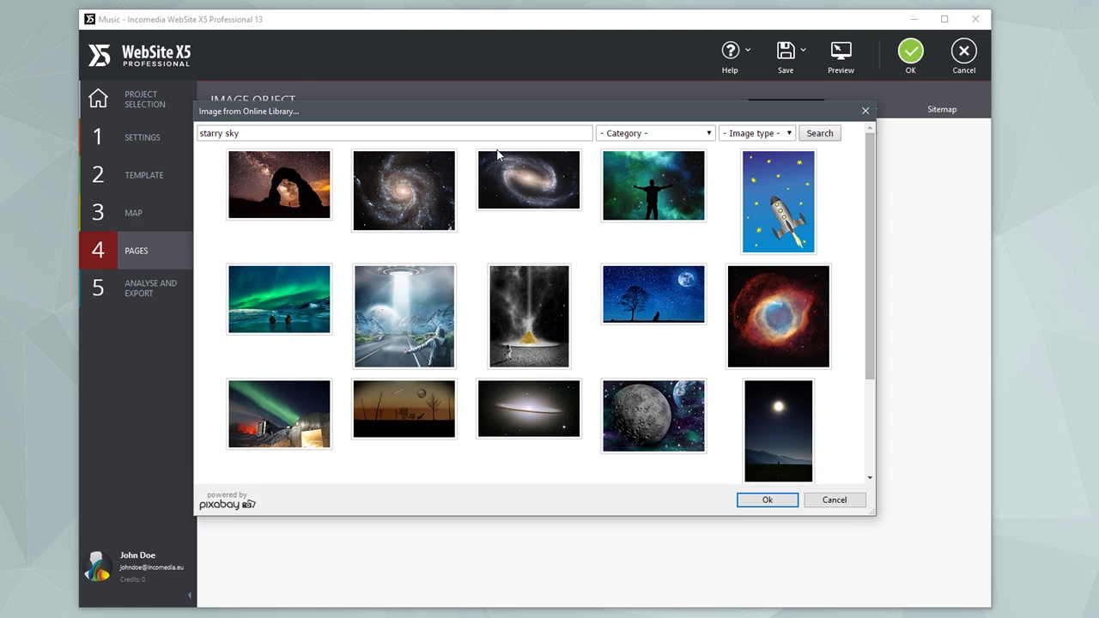
pyautogui.click(647, 225)
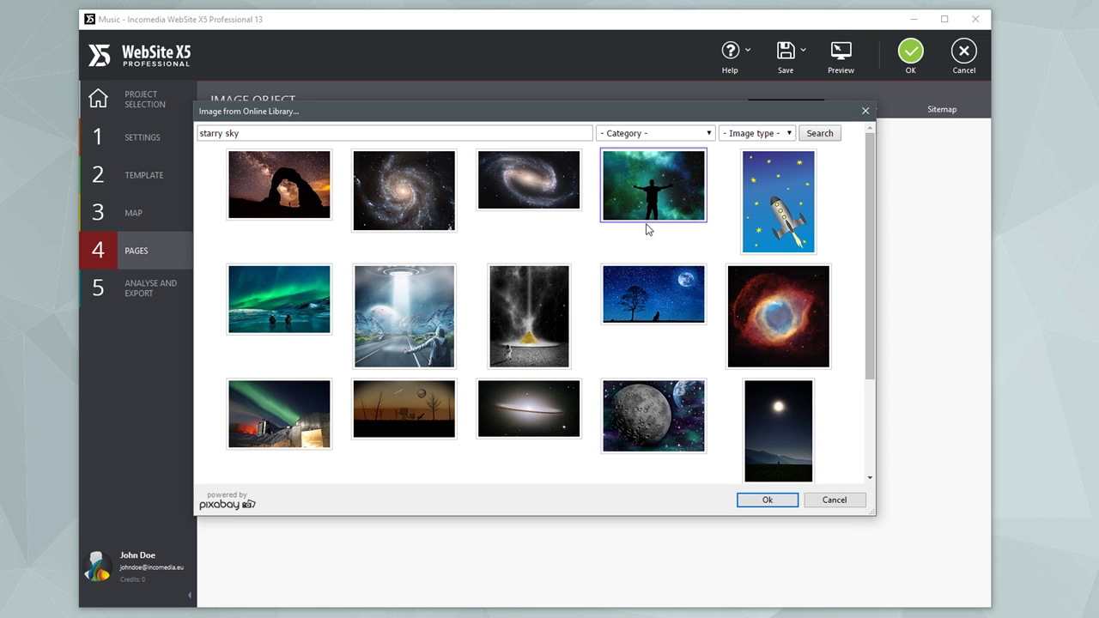
pyautogui.click(779, 503)
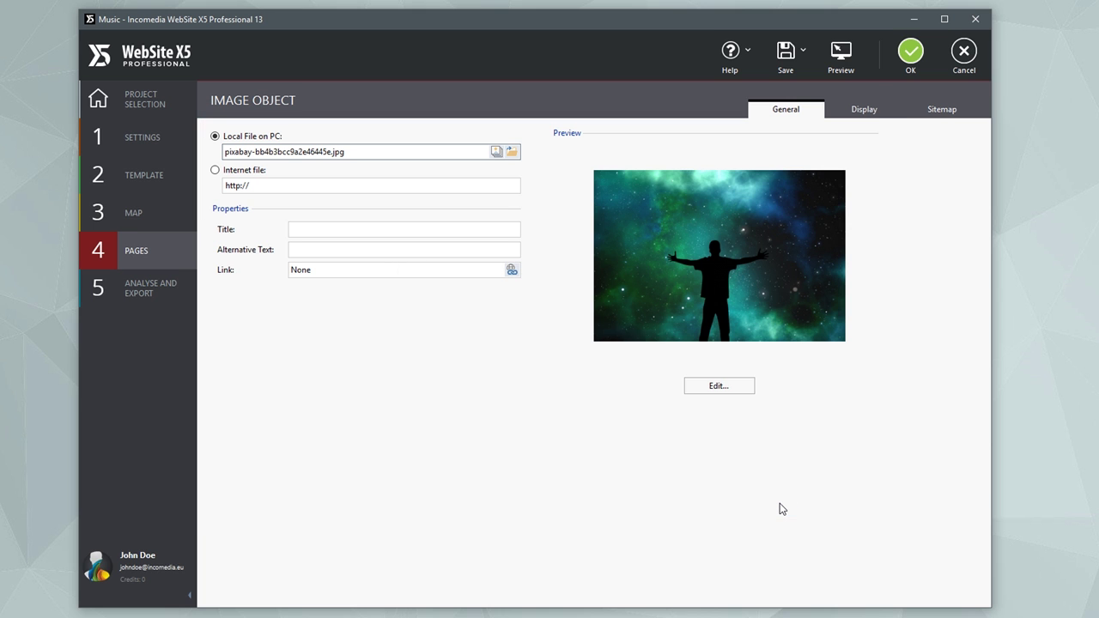
# Step: Crop the space image to a square around the silhouette figure
pyautogui.click(731, 386)
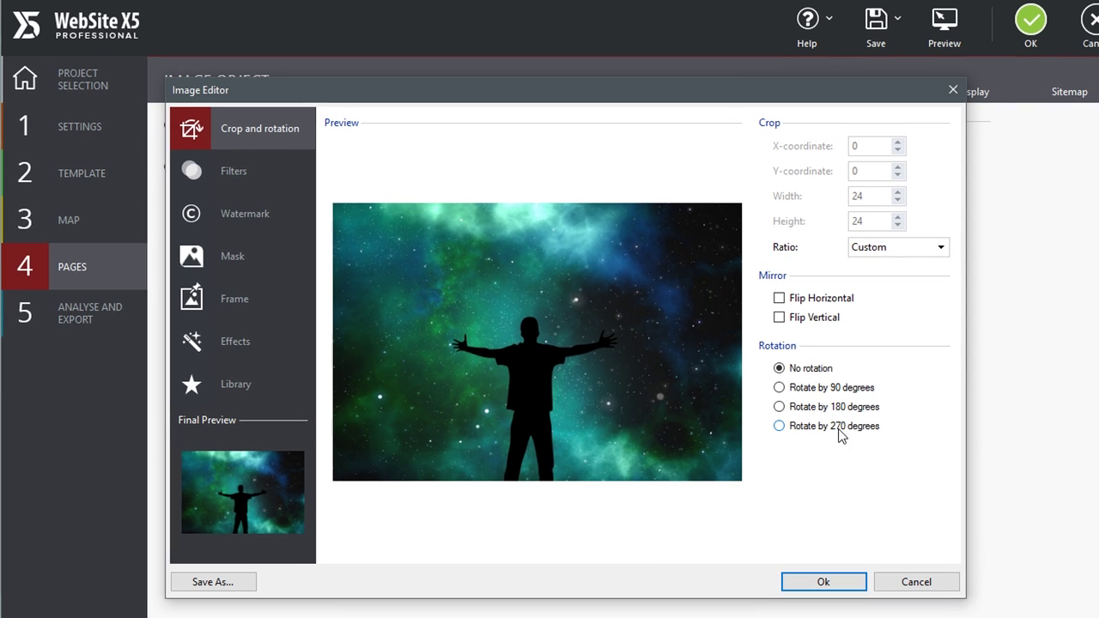
pyautogui.click(799, 237)
pyautogui.click(870, 386)
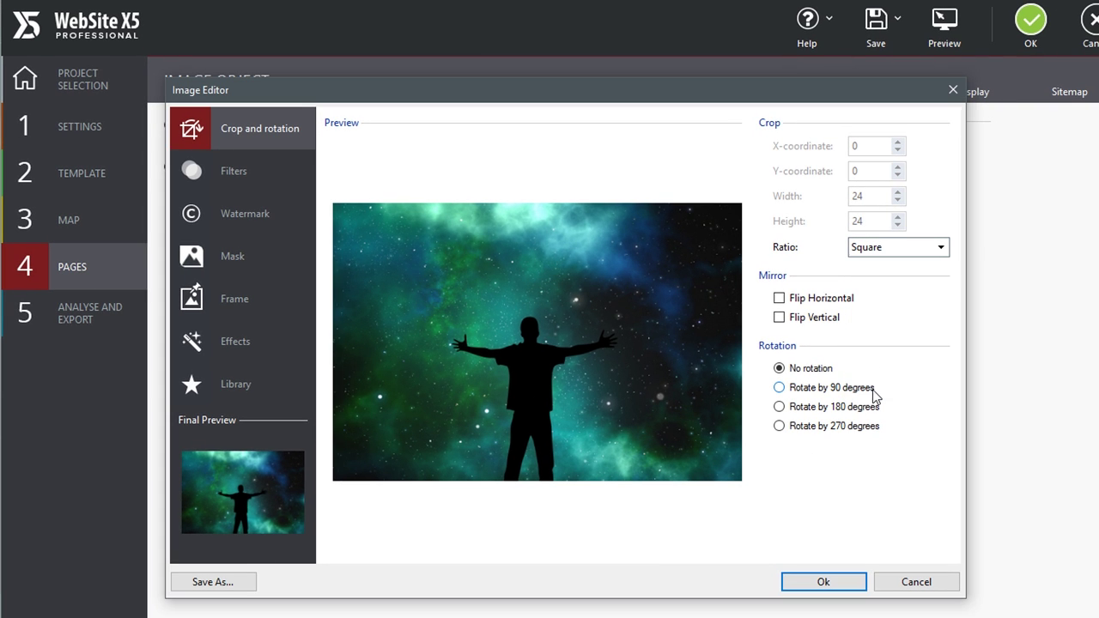
pyautogui.moveTo(391, 197); pyautogui.dragTo(716, 508)
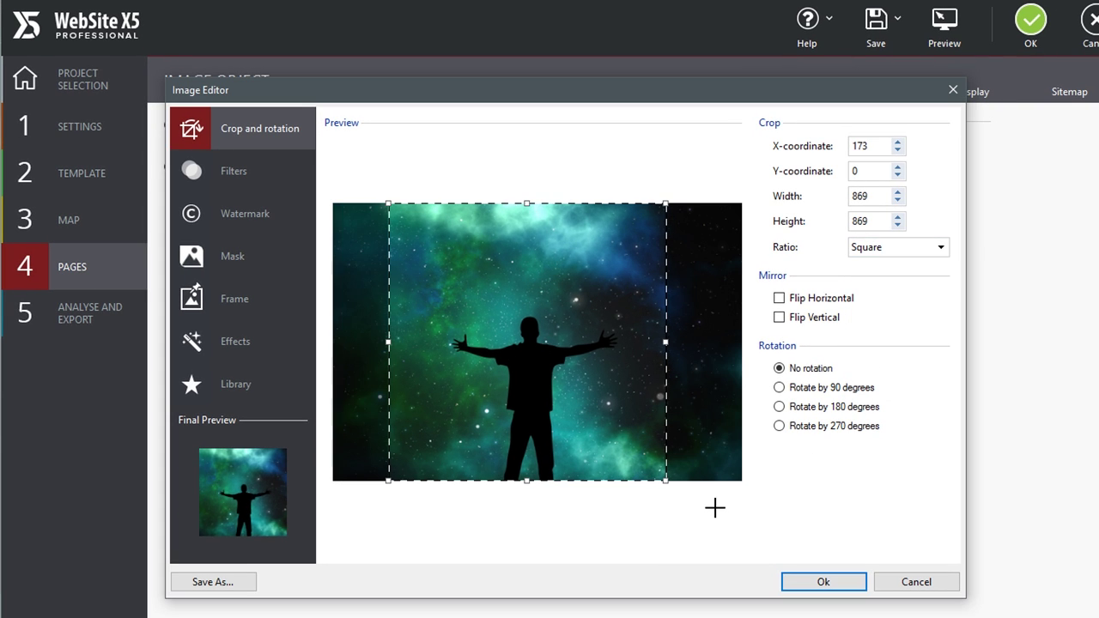
# Step: Apply a circle mask and a drop shadow effect to the image, then confirm the edits
pyautogui.click(258, 179)
pyautogui.click(244, 219)
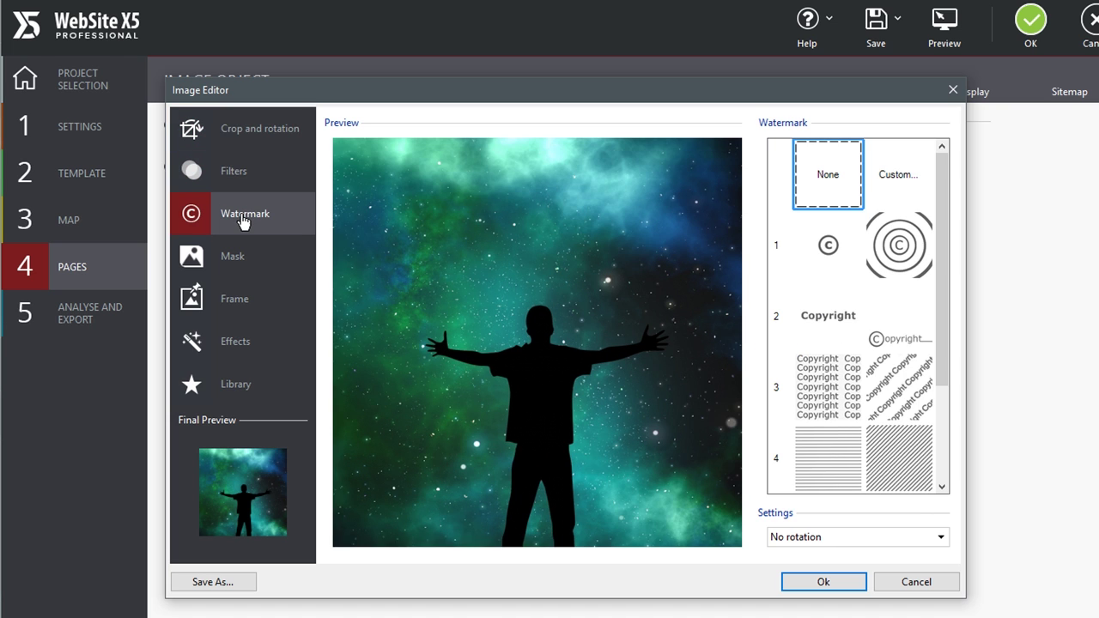
pyautogui.click(238, 258)
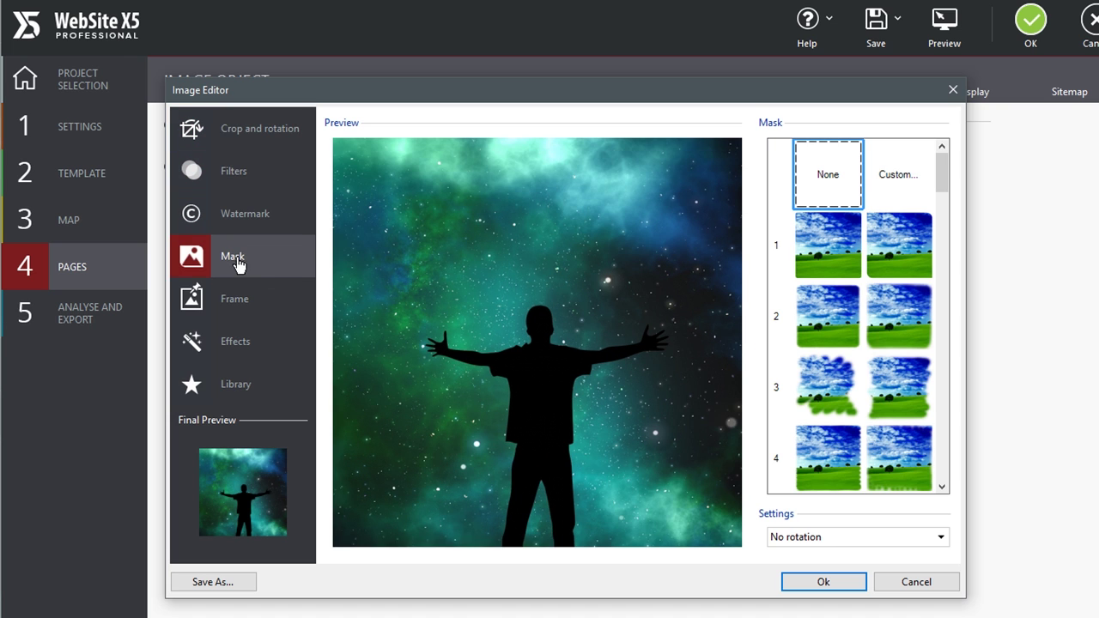
pyautogui.scroll(-10, 929, 434)
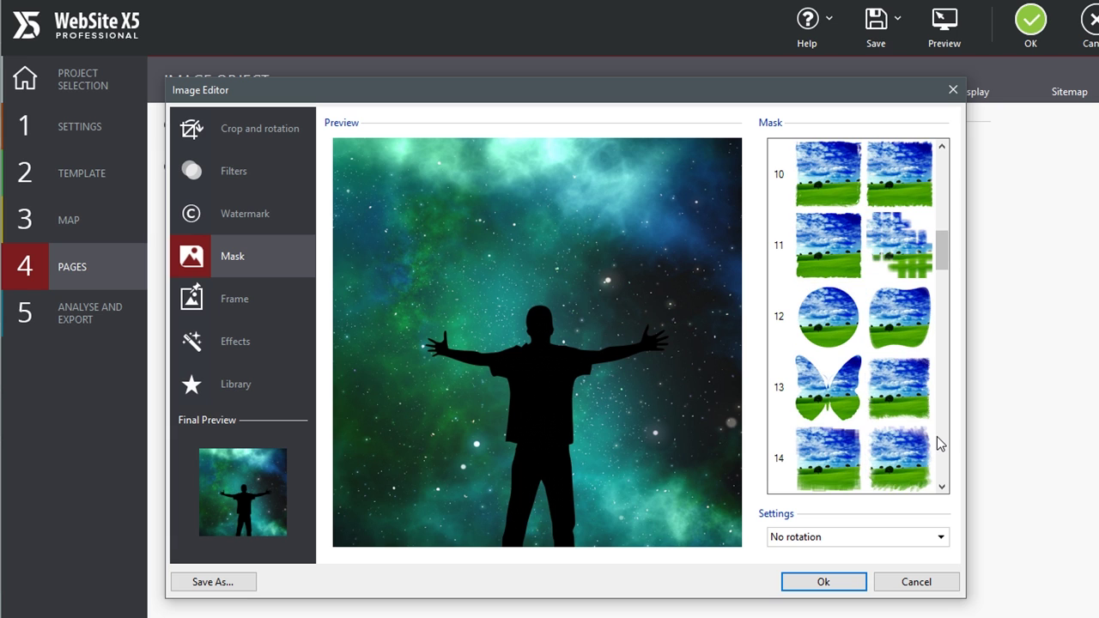
pyautogui.click(830, 340)
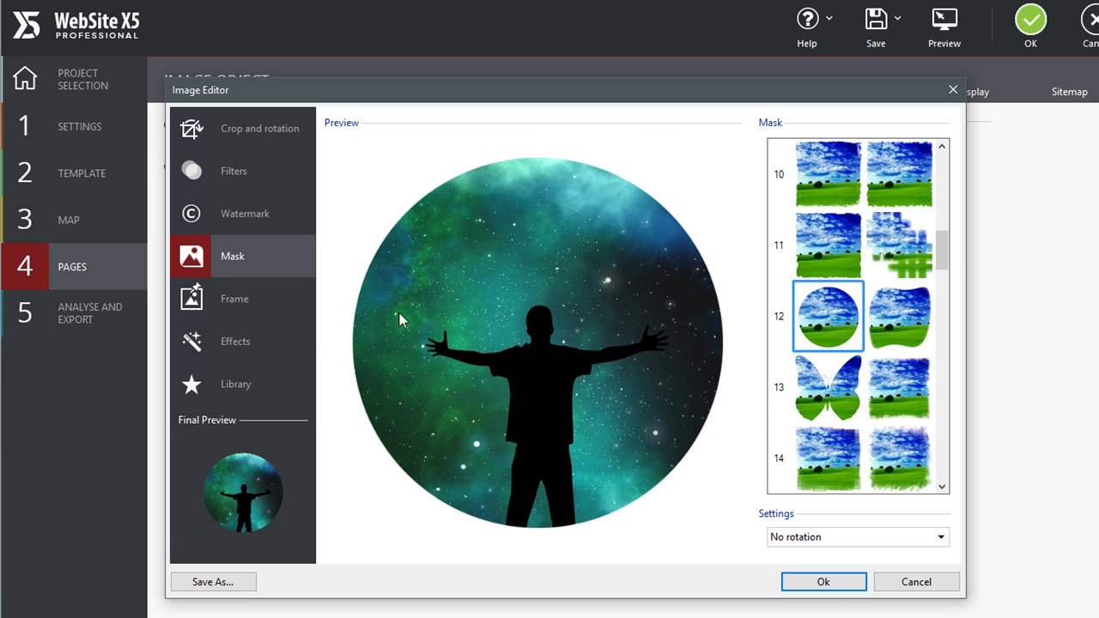
pyautogui.click(266, 316)
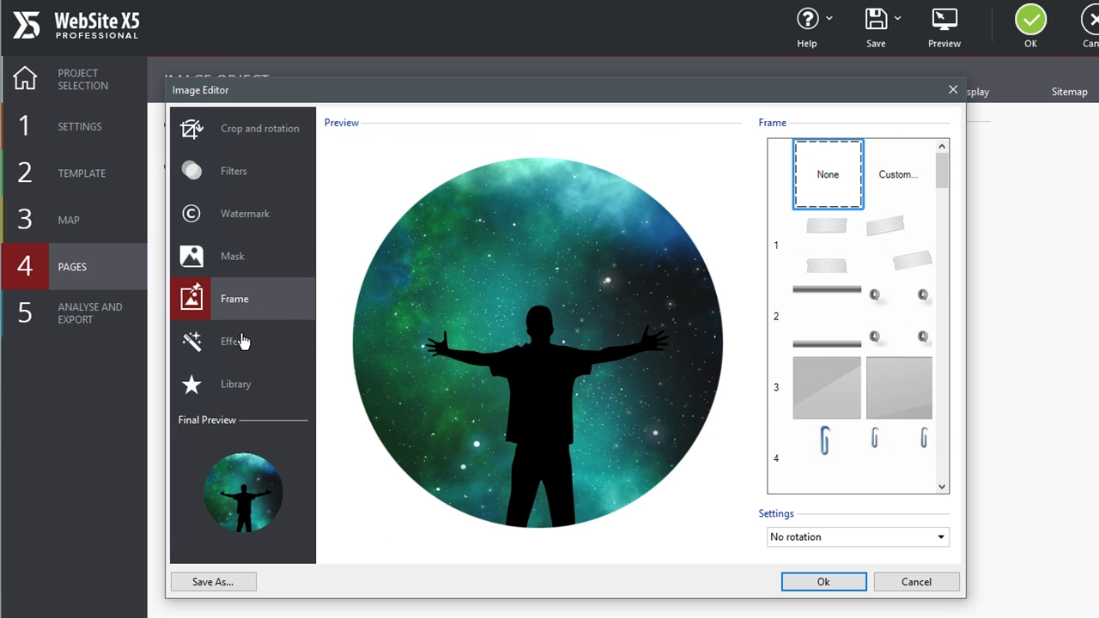
pyautogui.click(236, 342)
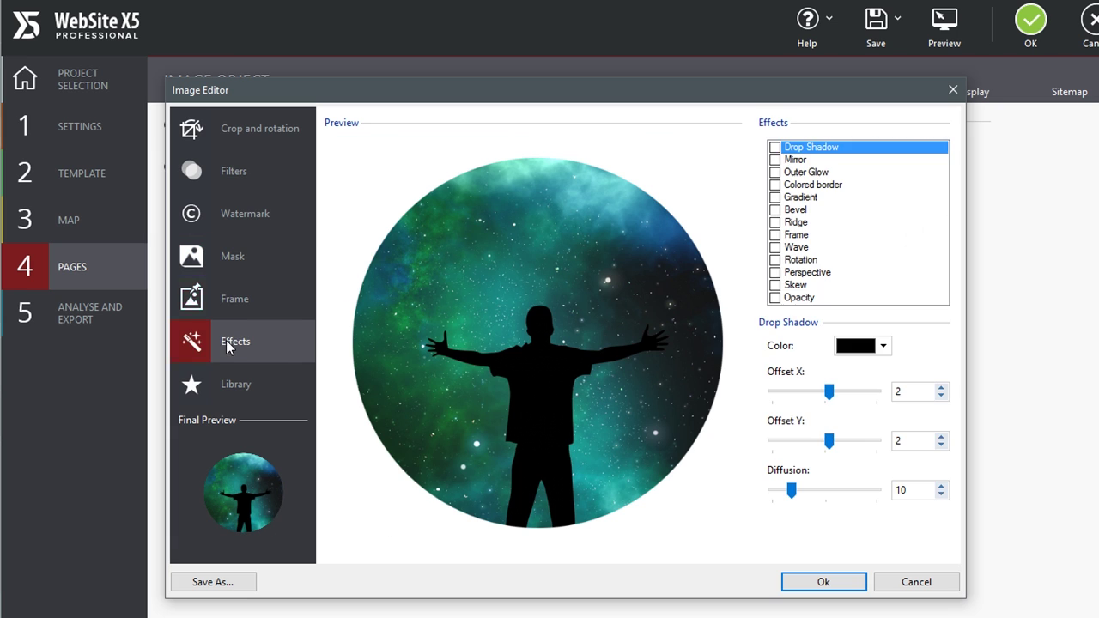
pyautogui.click(775, 148)
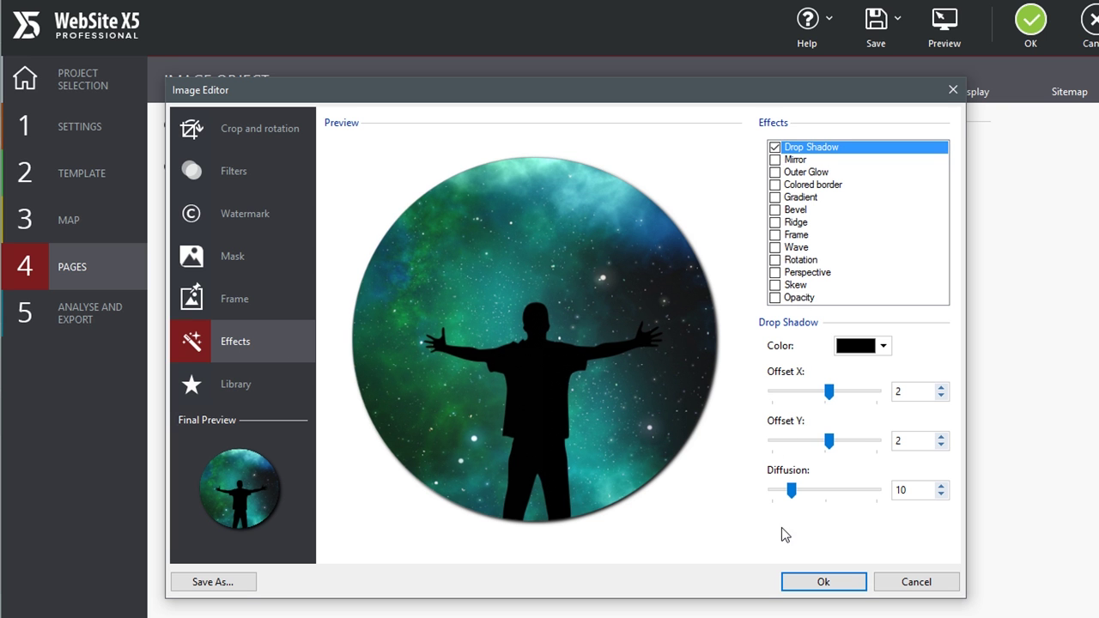
pyautogui.click(826, 582)
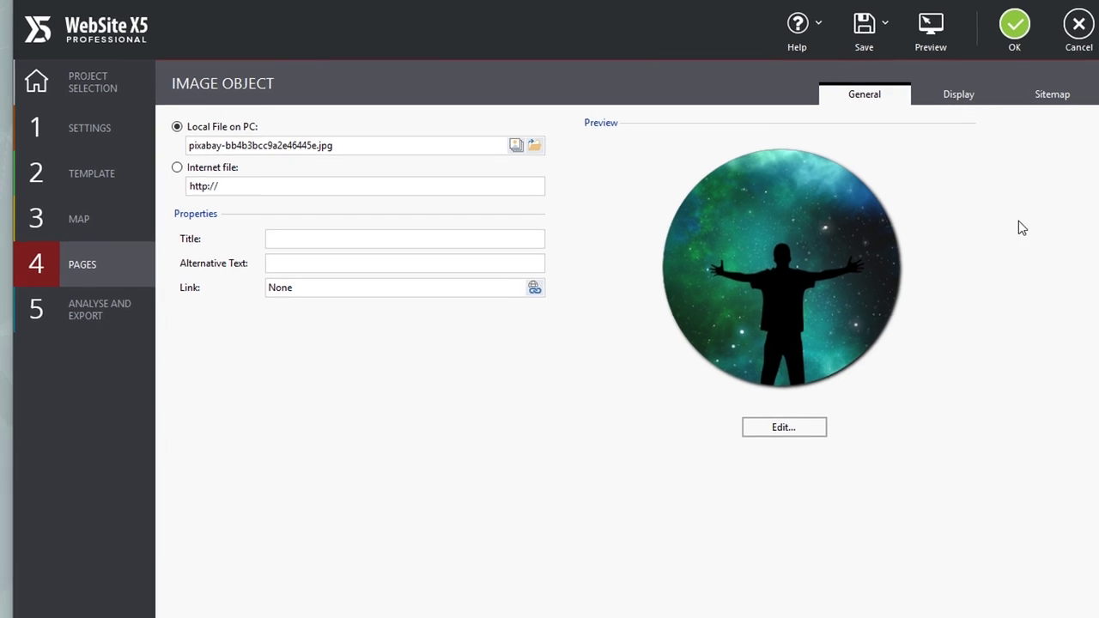
# Step: Confirm the circular image object and check the Home page in the site preview
pyautogui.click(1030, 39)
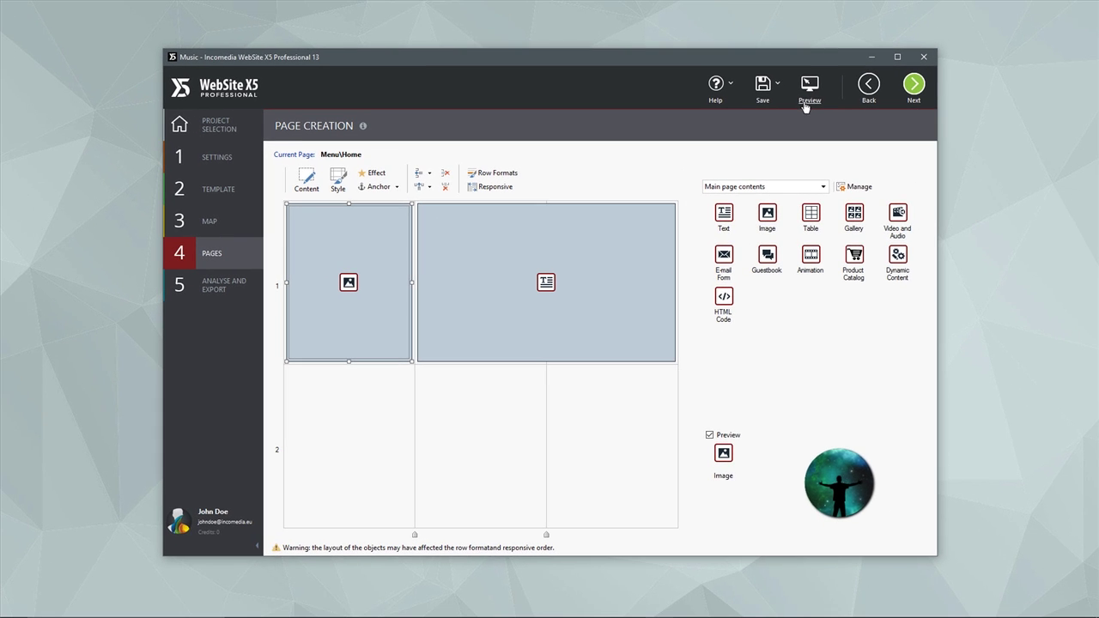
pyautogui.click(809, 87)
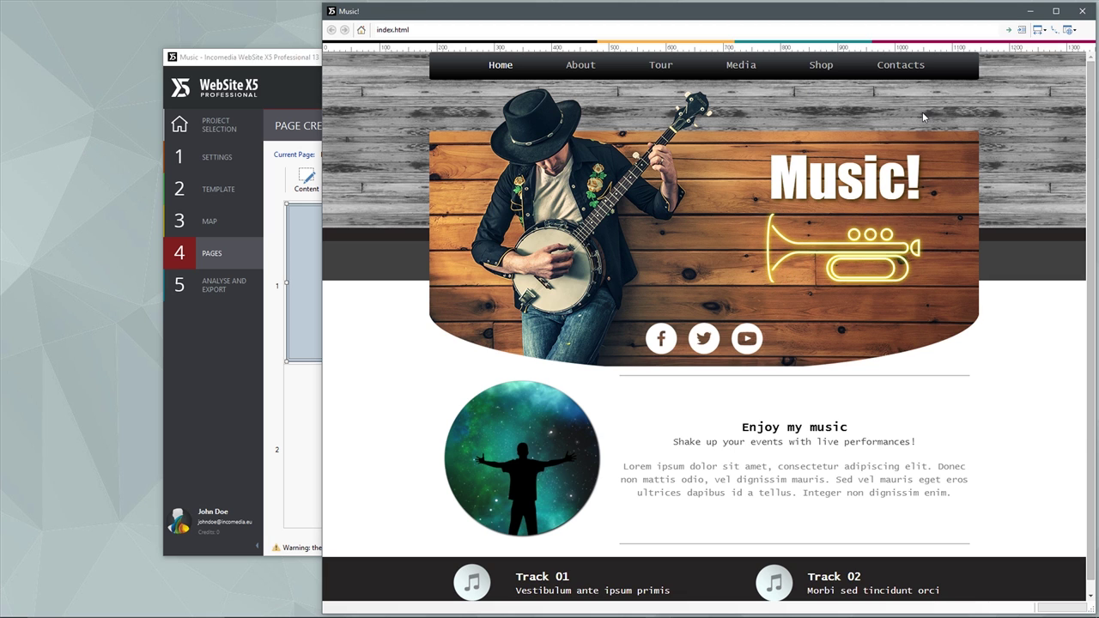
pyautogui.click(1082, 11)
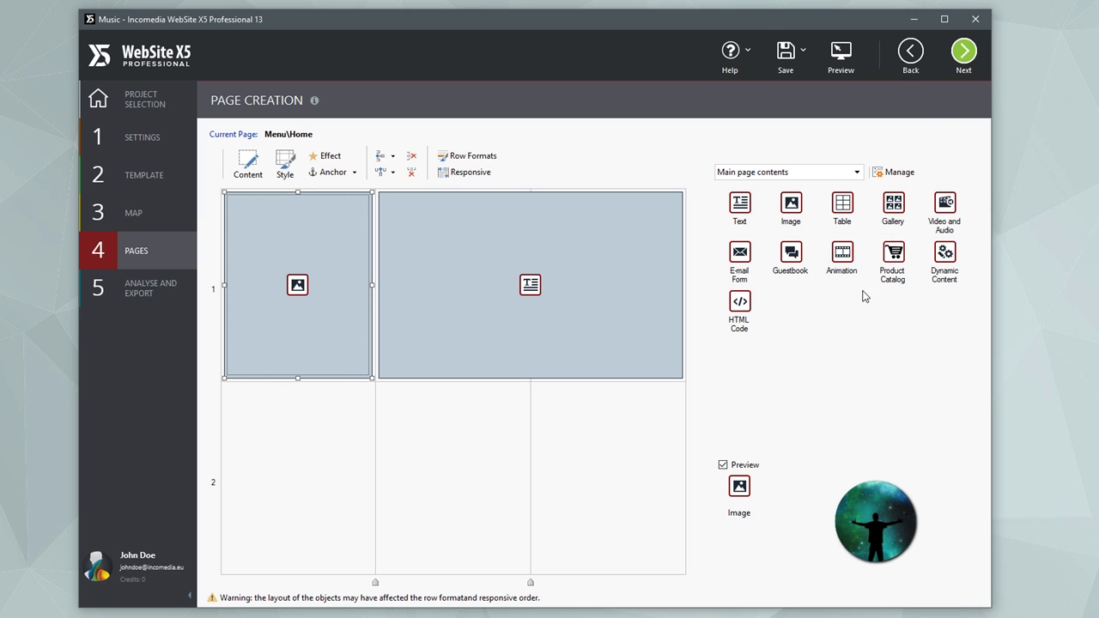
# Step: Browse the Animated Button, Charts, Skill Bar and PageFlip add-on objects in Objects Management
pyautogui.click(895, 175)
pyautogui.click(384, 194)
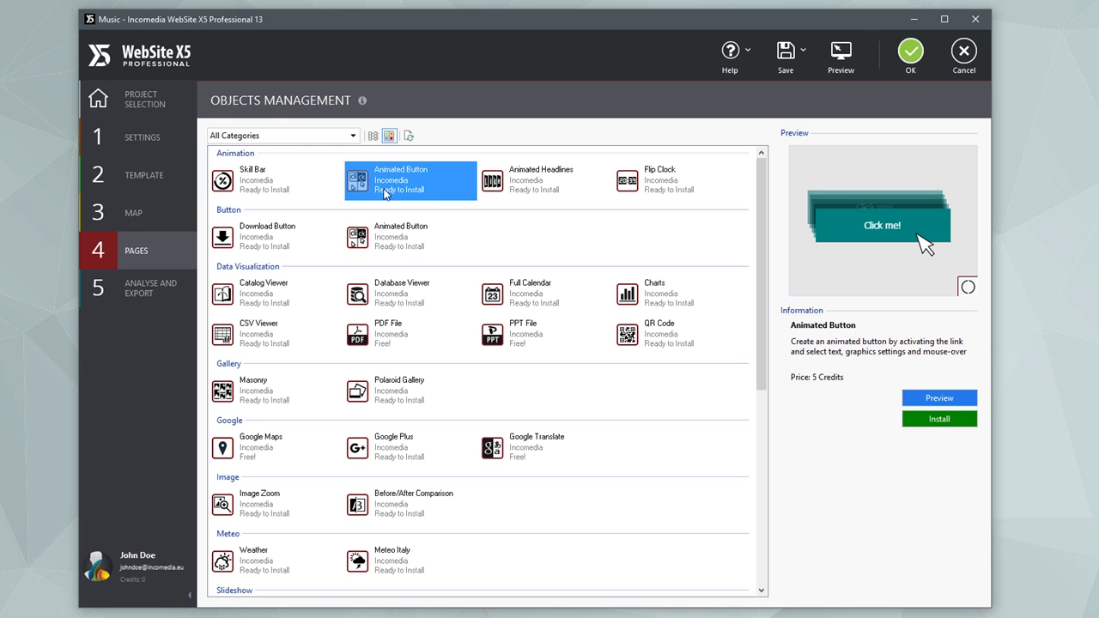
pyautogui.click(660, 302)
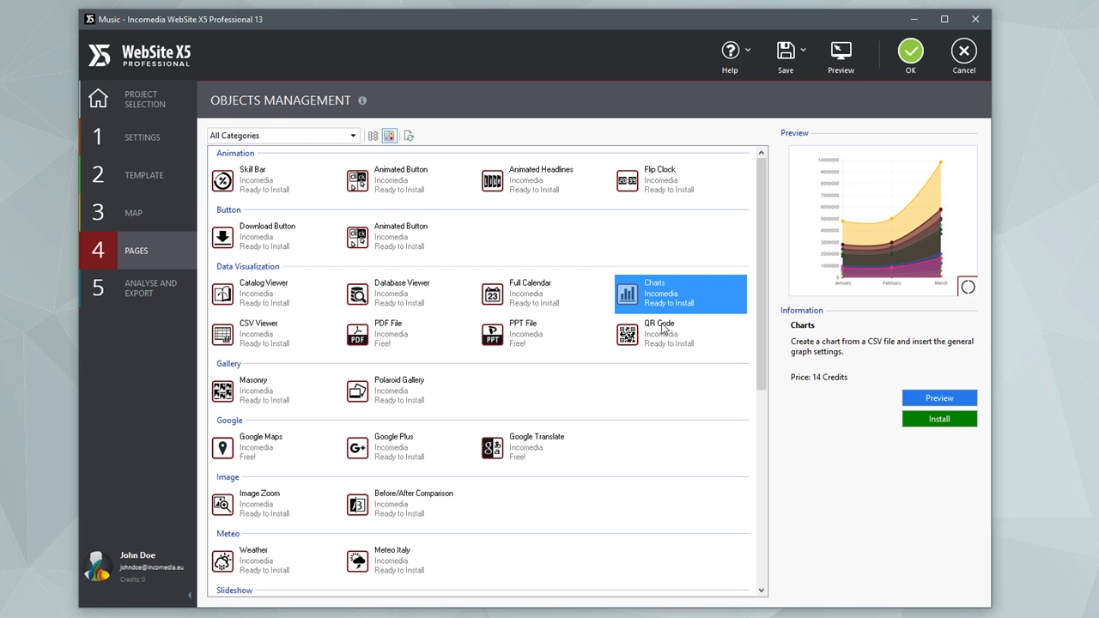
pyautogui.click(760, 426)
pyautogui.click(400, 494)
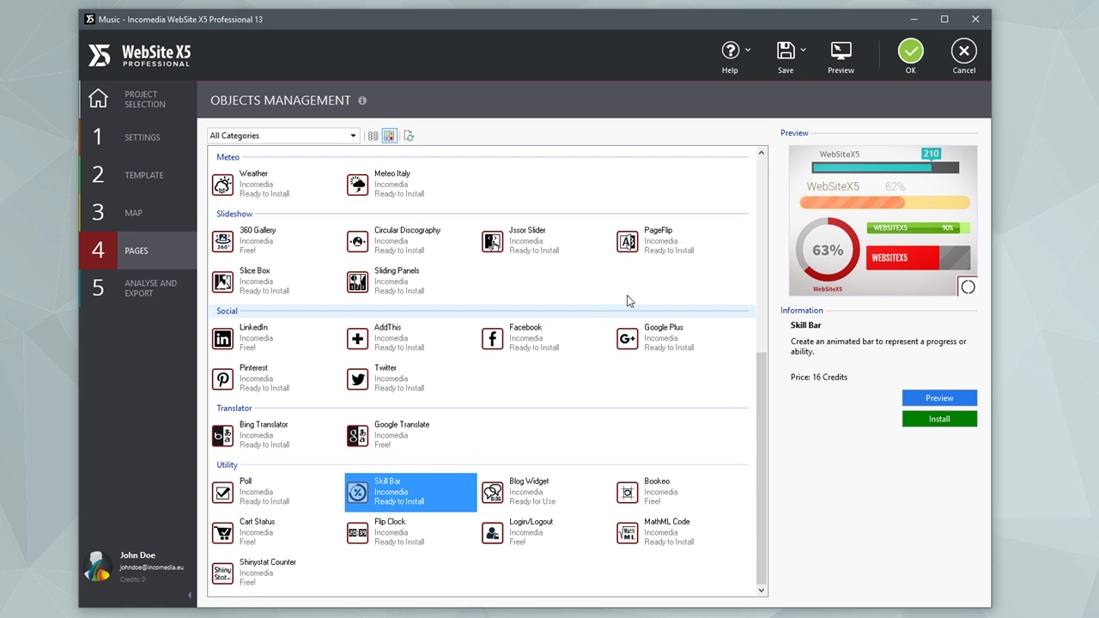
pyautogui.click(646, 245)
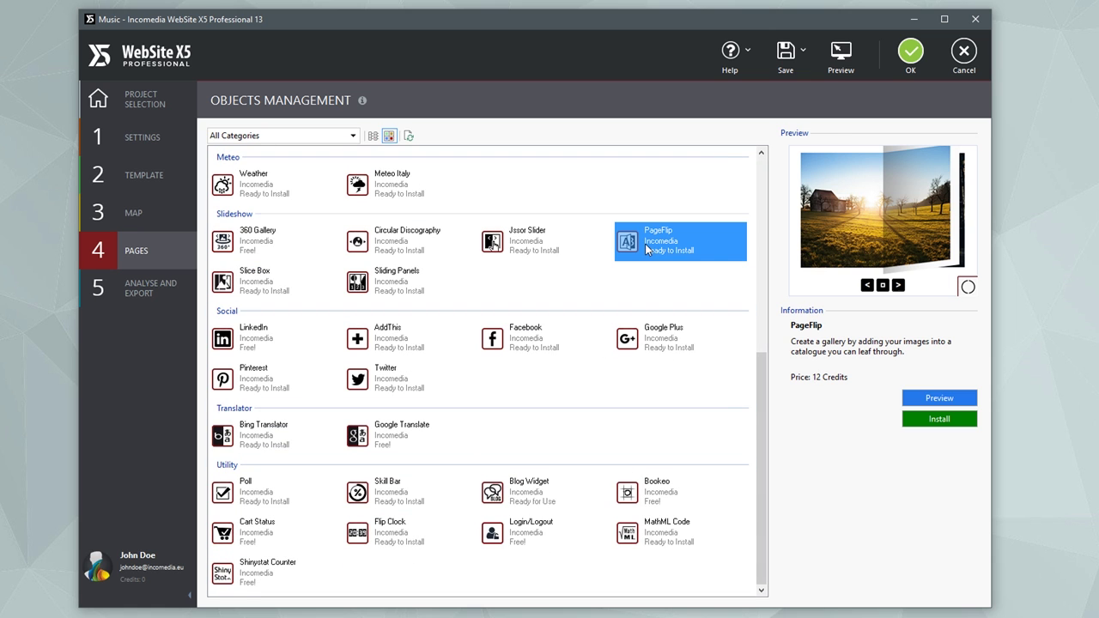
pyautogui.click(910, 60)
# Step: Place an HTML Code block in Home's second row and go to Analyse and Export
pyautogui.moveTo(743, 308)
pyautogui.mouseDown()
pyautogui.moveTo(658, 446)
pyautogui.moveTo(532, 469)
pyautogui.moveTo(531, 479)
pyautogui.mouseUp()
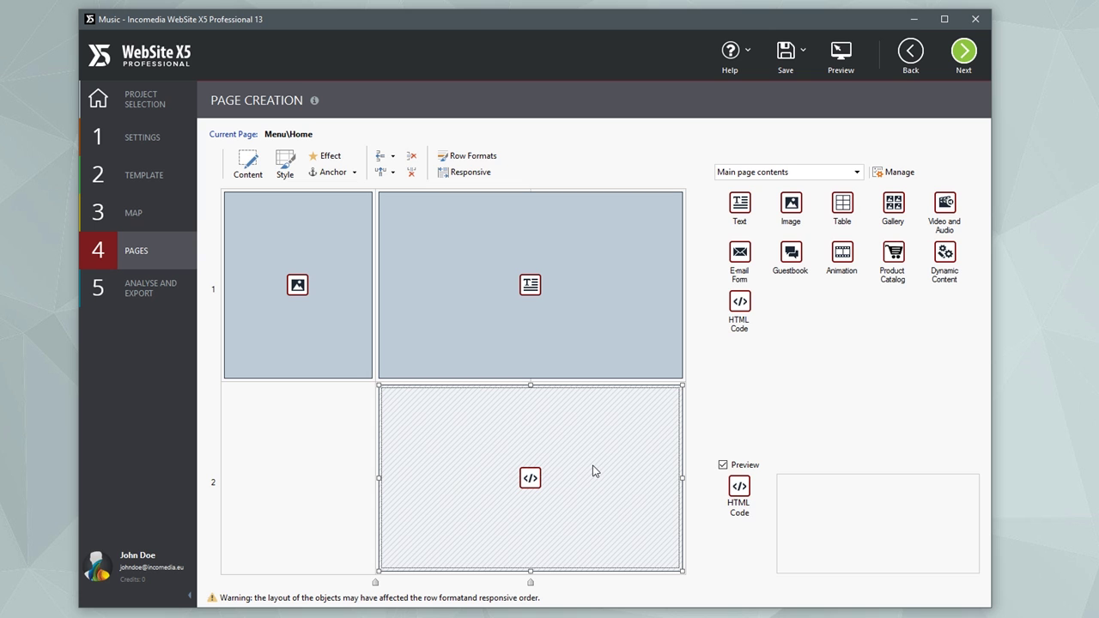
pyautogui.click(144, 296)
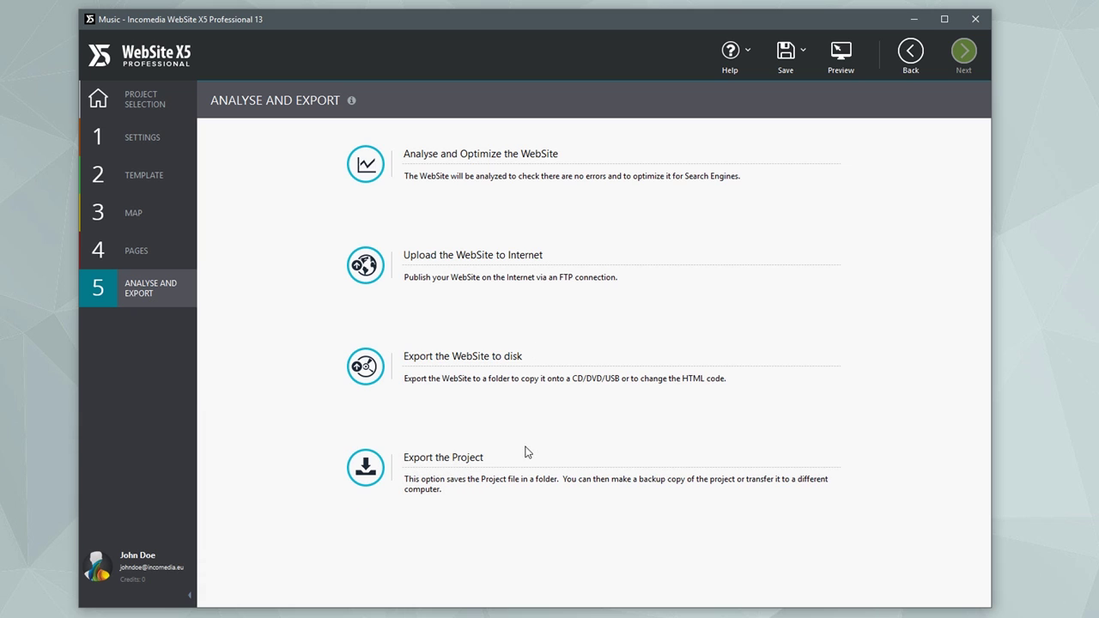
# Step: Configure FTP upload to ftp.websitex5.com with saved login, exporting only modified files
pyautogui.click(493, 259)
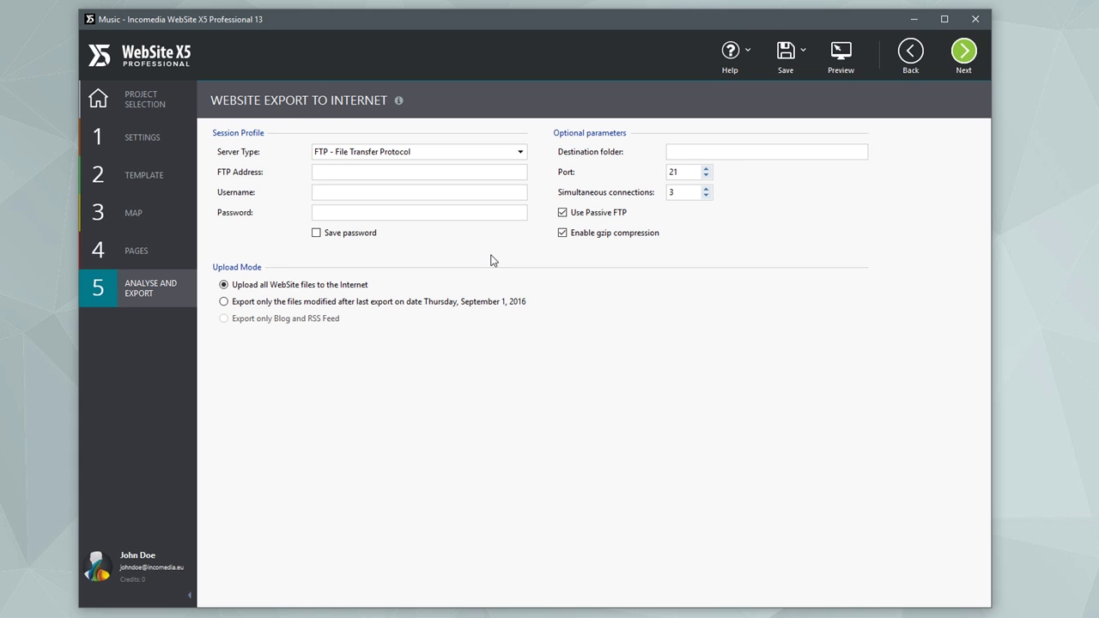
pyautogui.click(404, 172)
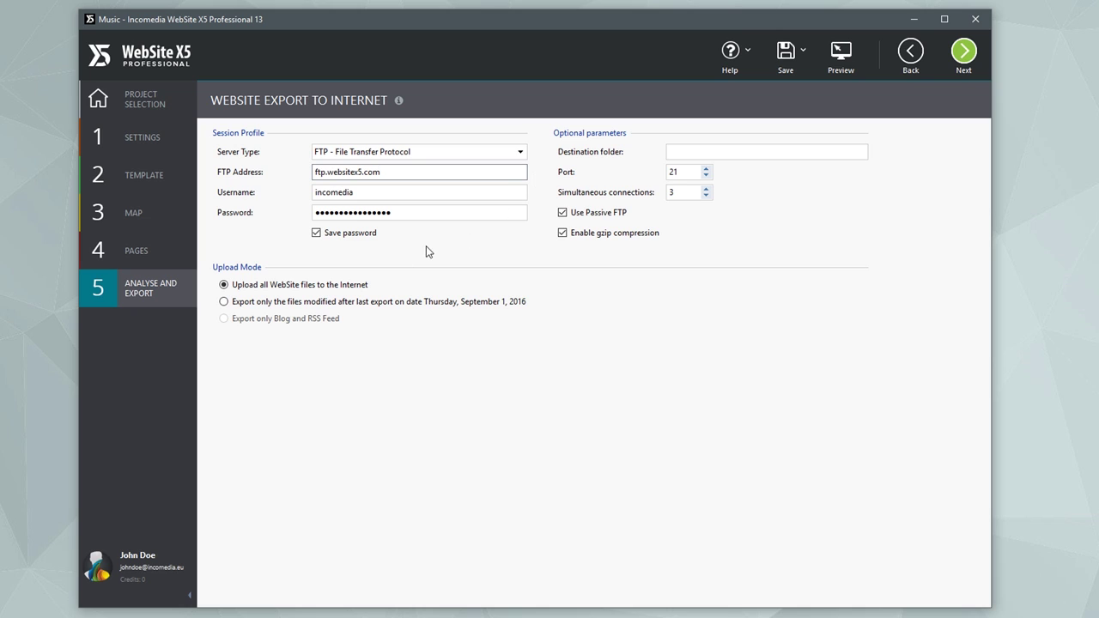
pyautogui.click(416, 302)
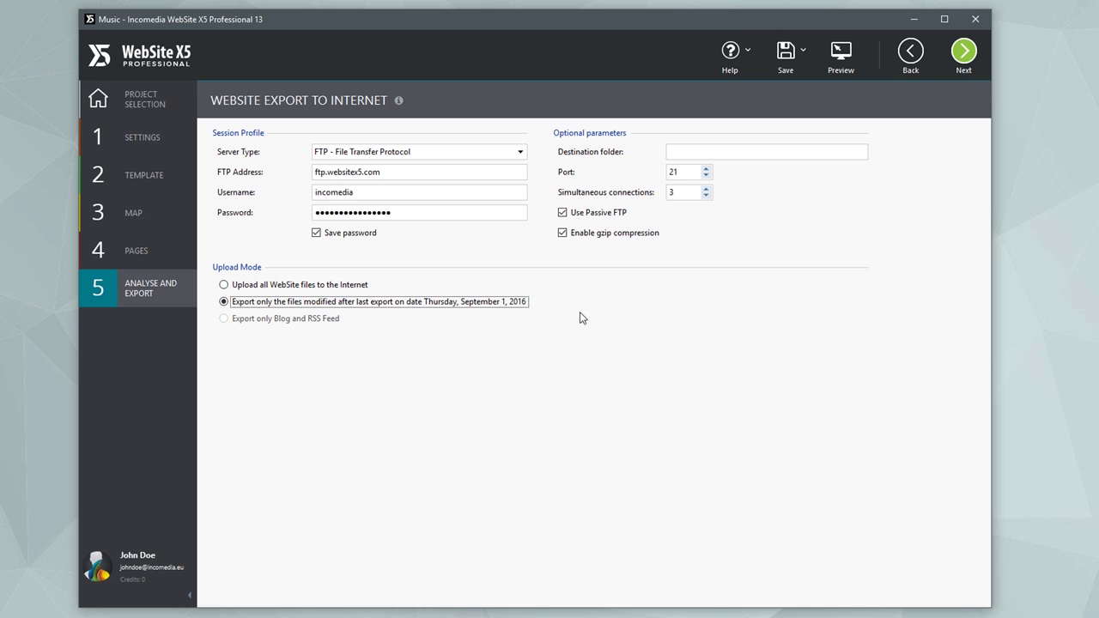
# Step: Start uploading the site to the /_st/html destination folder
pyautogui.click(958, 72)
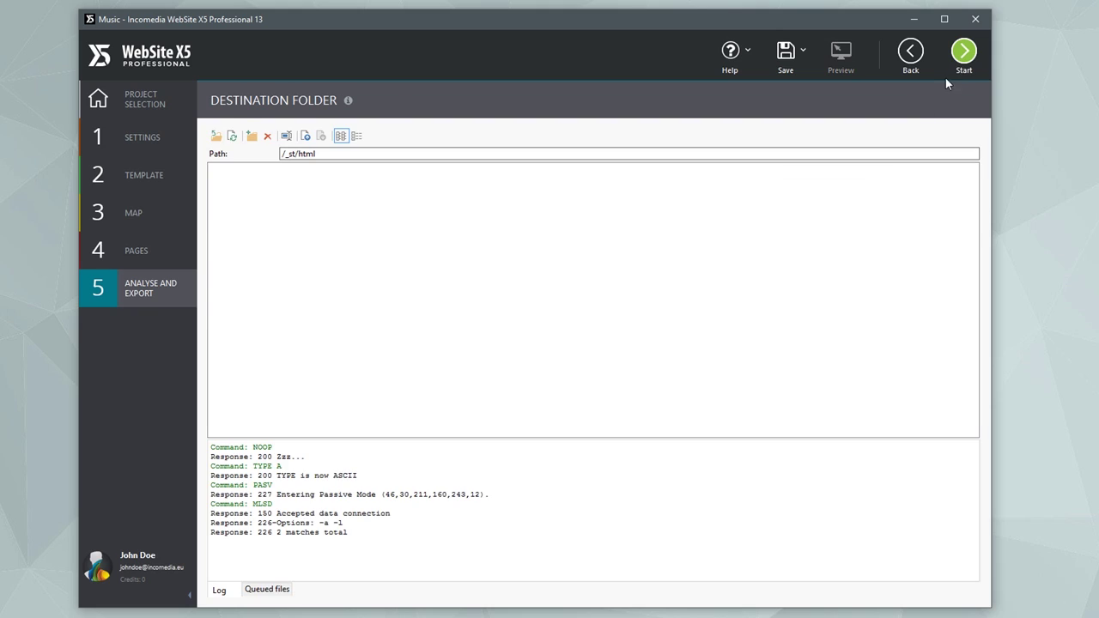
pyautogui.click(967, 61)
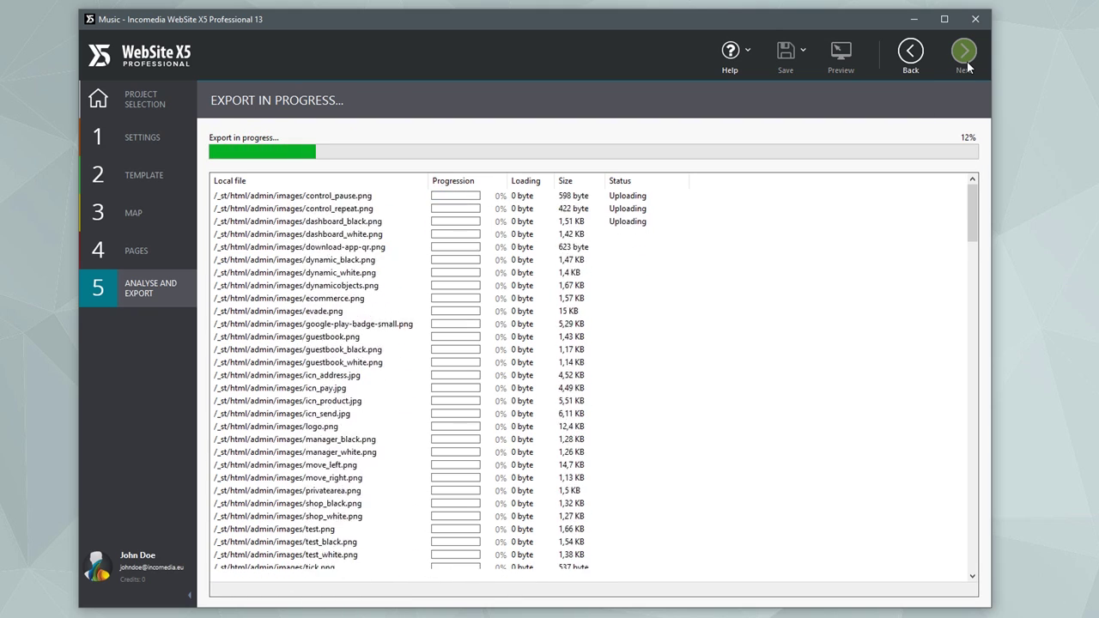